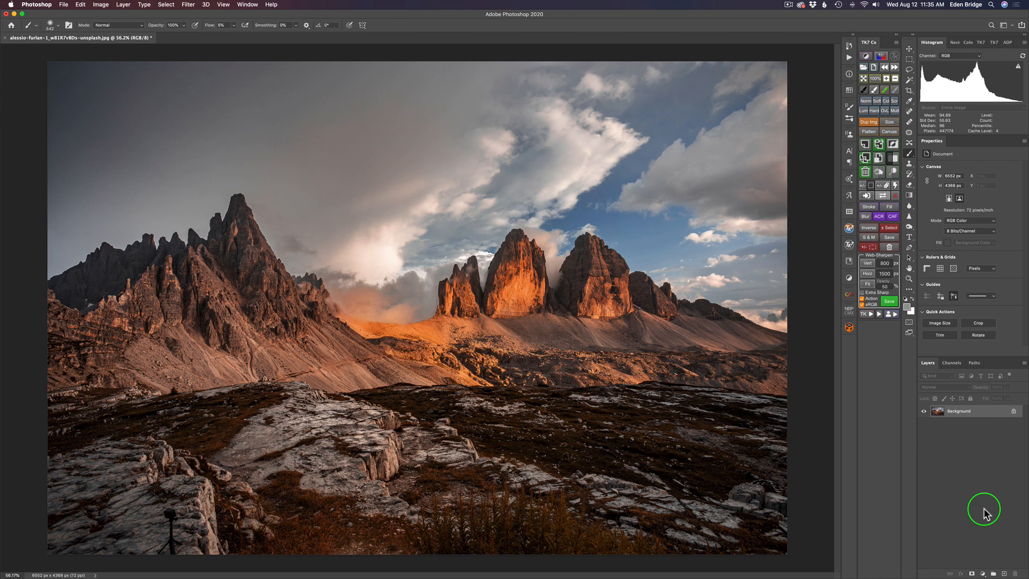
Duplicate the Background layer and process the copy with Topaz Adjust AI using the Standard Auto Adjust AI setting.
key(super+j)
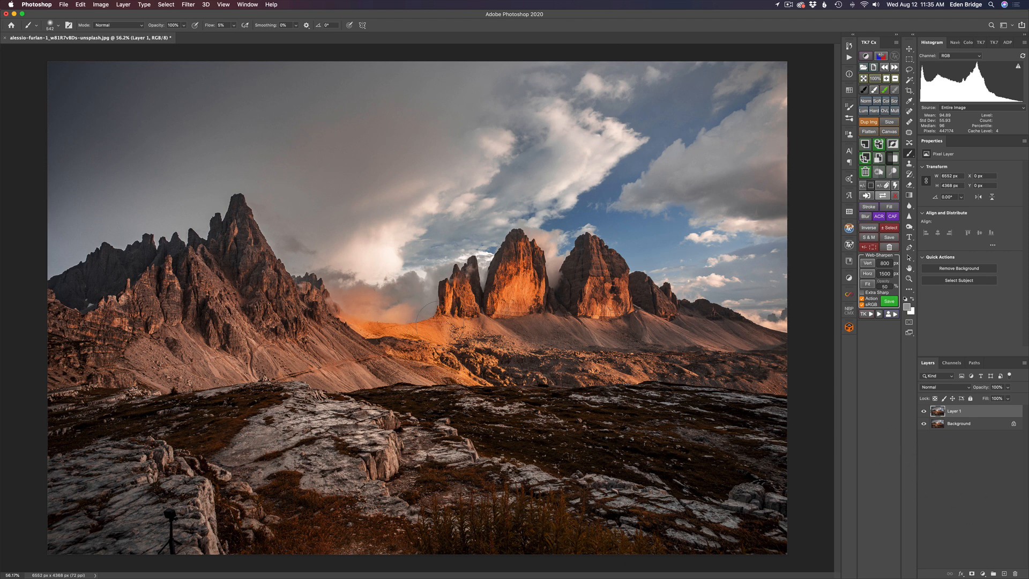
click(188, 4)
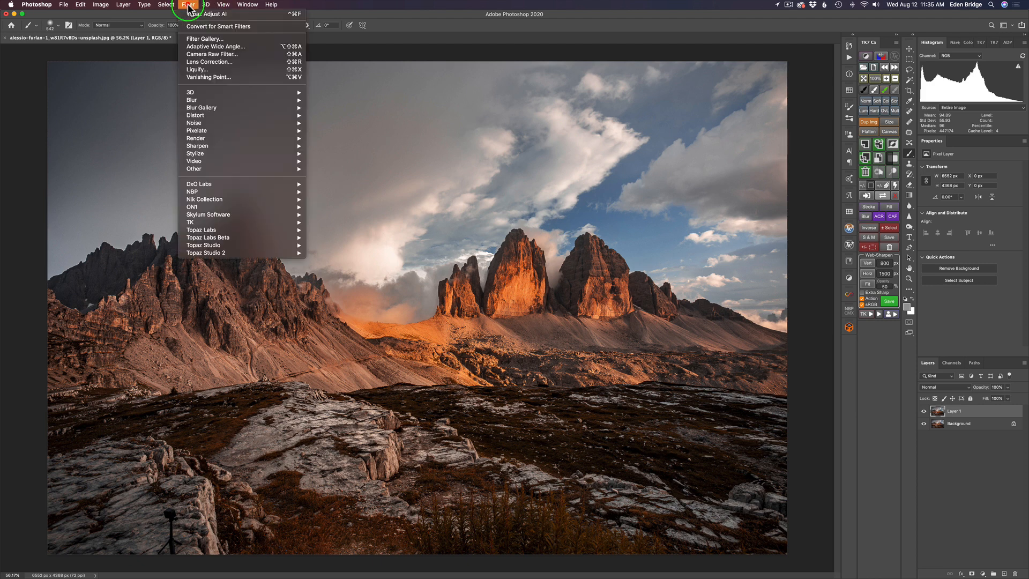
mouse_move(223, 230)
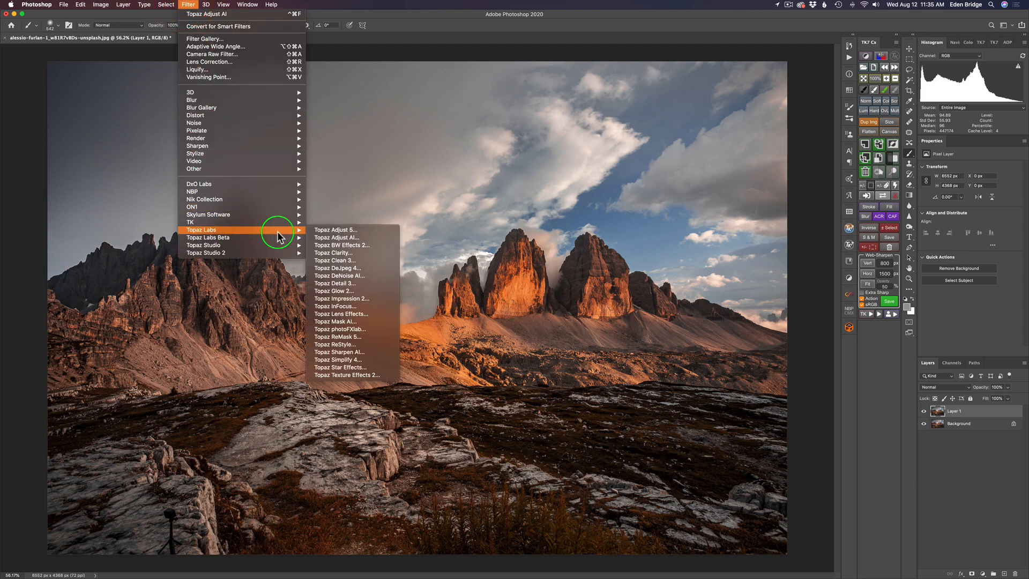
click(349, 238)
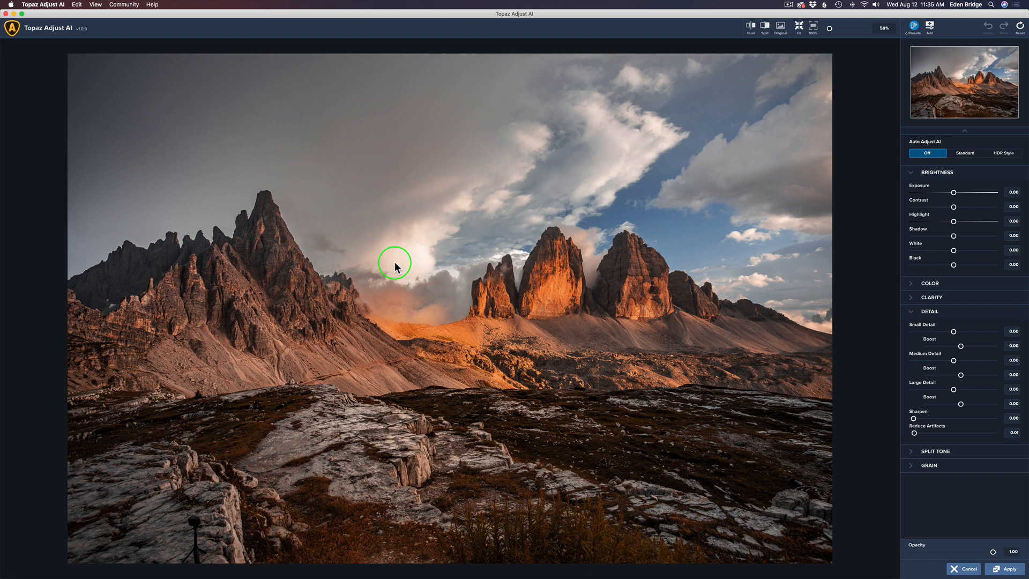
click(964, 155)
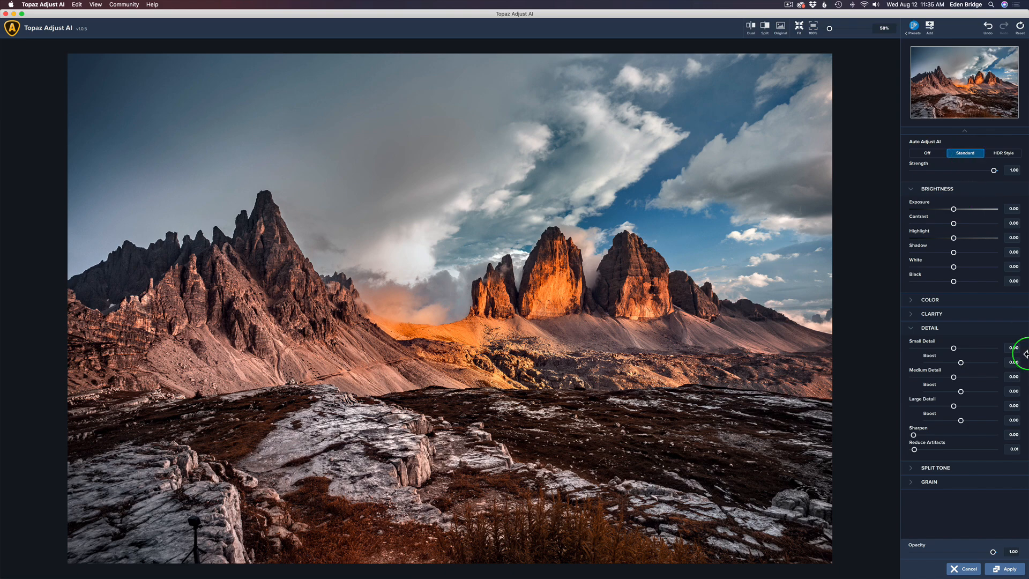
click(1009, 568)
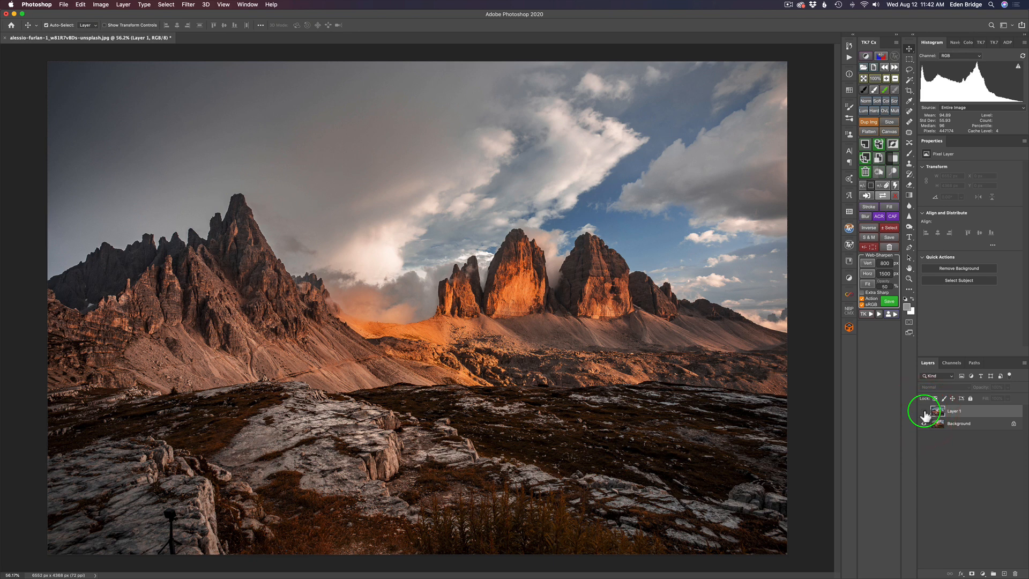
click(924, 411)
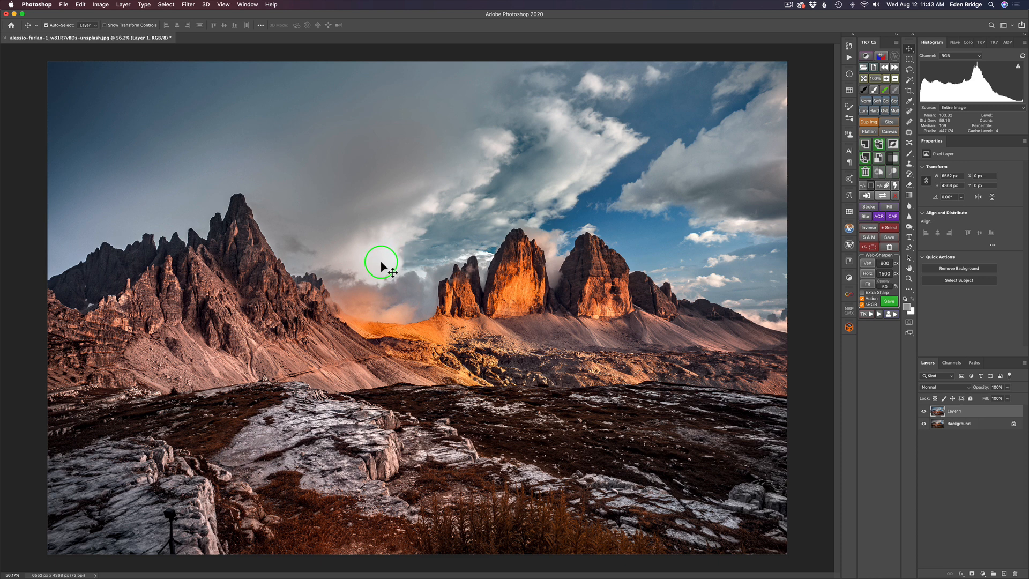
On a new layer, paint sampled sky colour over the bright cloud between the left mountain and central peaks, and merge it down.
click(1004, 573)
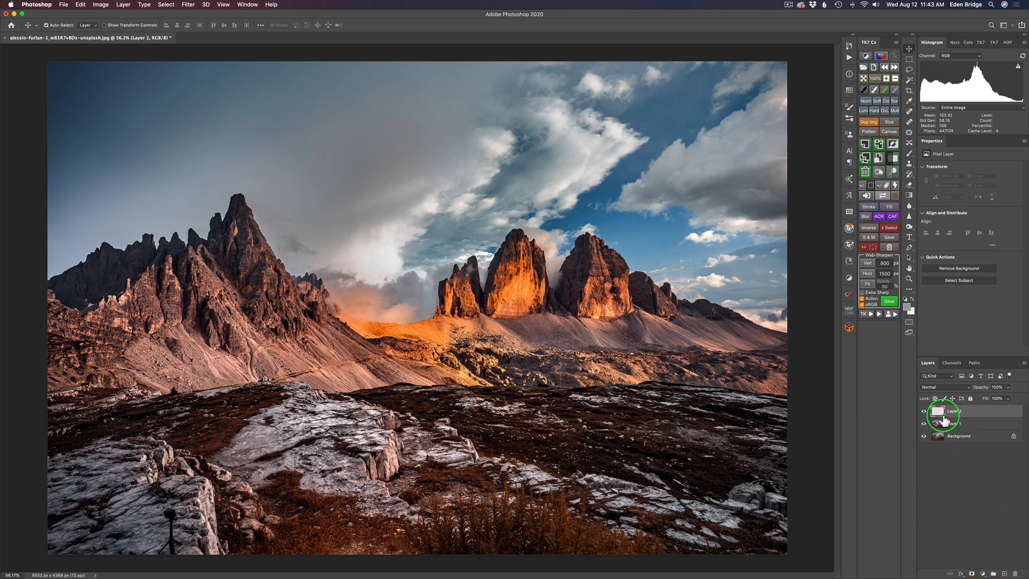
key(b)
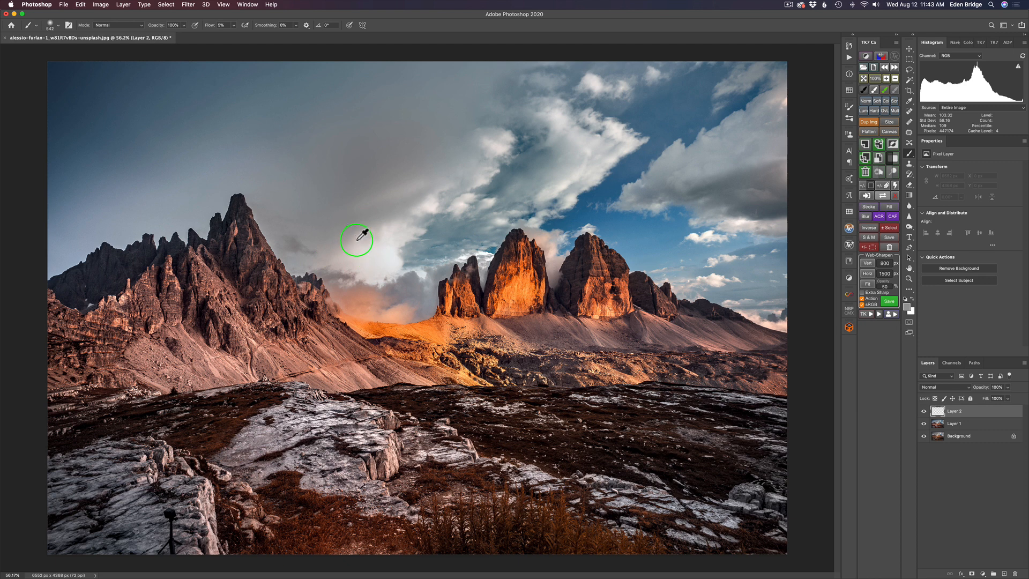
alt+click(341, 241)
mouse_move(362, 245)
mouse_down()
mouse_move(392, 237)
mouse_move(357, 270)
mouse_move(391, 265)
mouse_move(397, 237)
mouse_move(412, 229)
mouse_move(335, 255)
mouse_move(404, 223)
mouse_move(359, 241)
mouse_move(369, 263)
mouse_move(373, 260)
mouse_up()
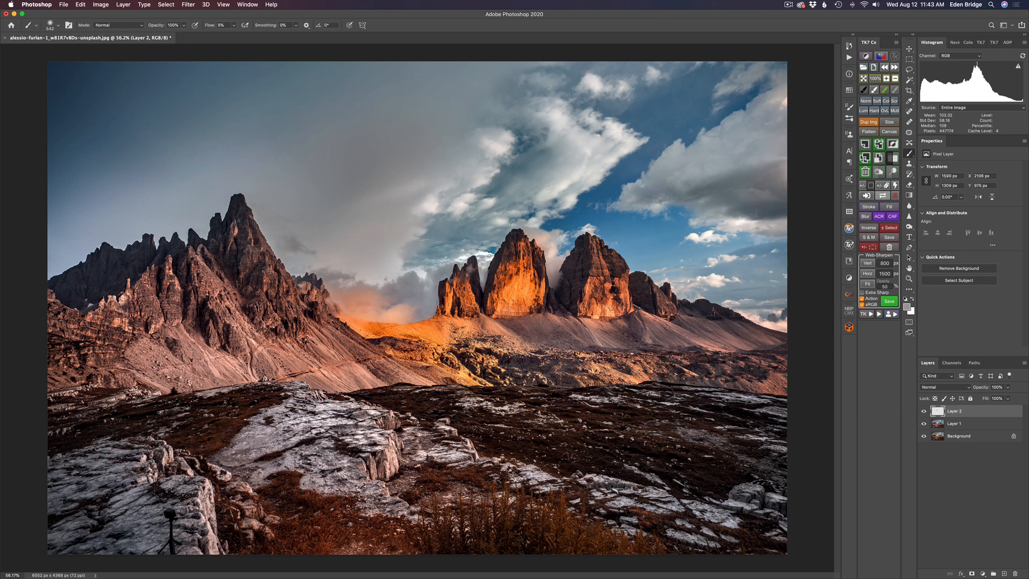
mouse_move(394, 266)
mouse_down()
mouse_move(376, 263)
mouse_move(391, 273)
mouse_up()
right_click(992, 415)
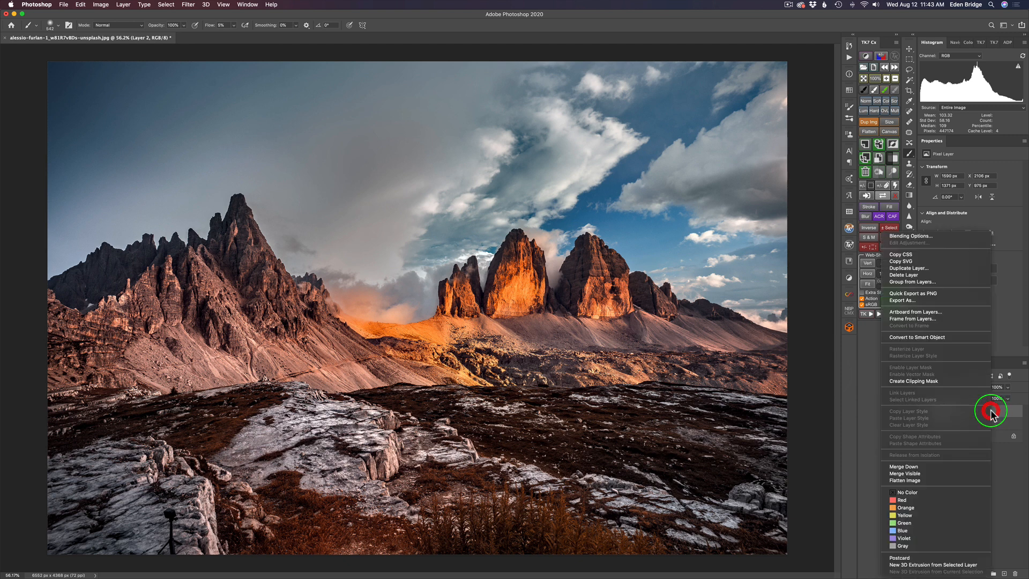
click(948, 467)
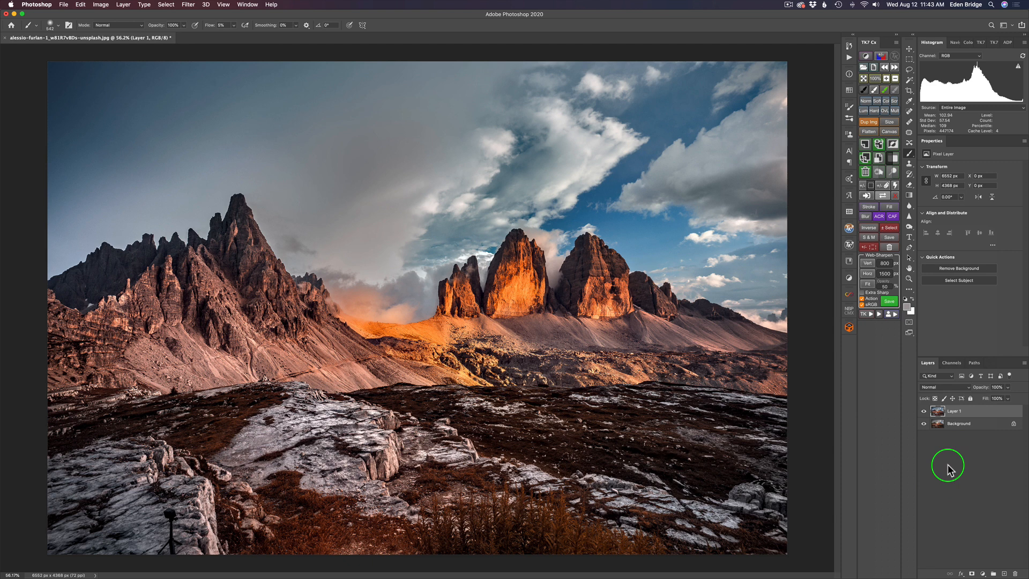
Duplicate the merged layer and rename the copy TS2.
key(super+j)
double_click(963, 410)
text(TS2)
click(964, 424)
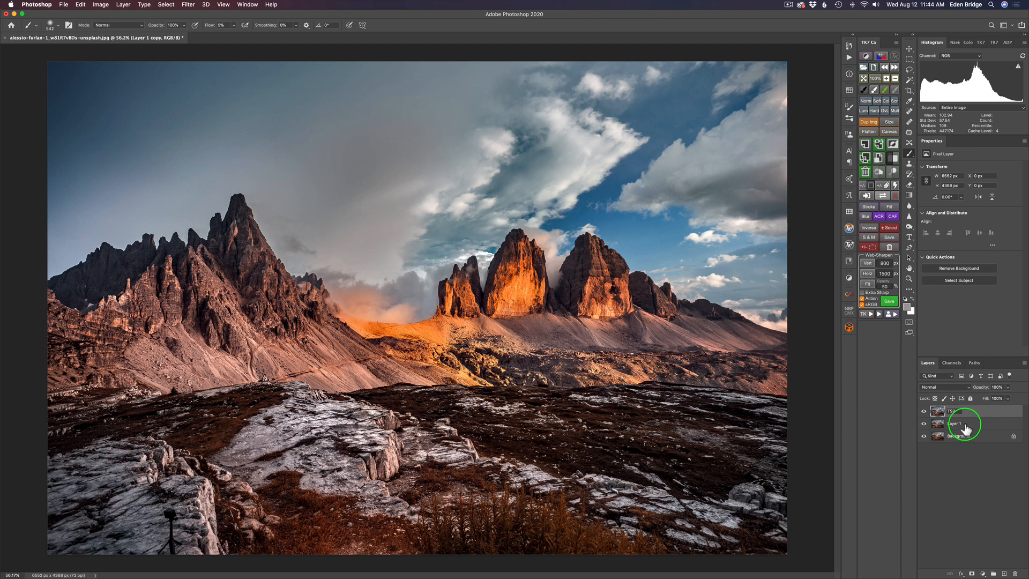
click(976, 476)
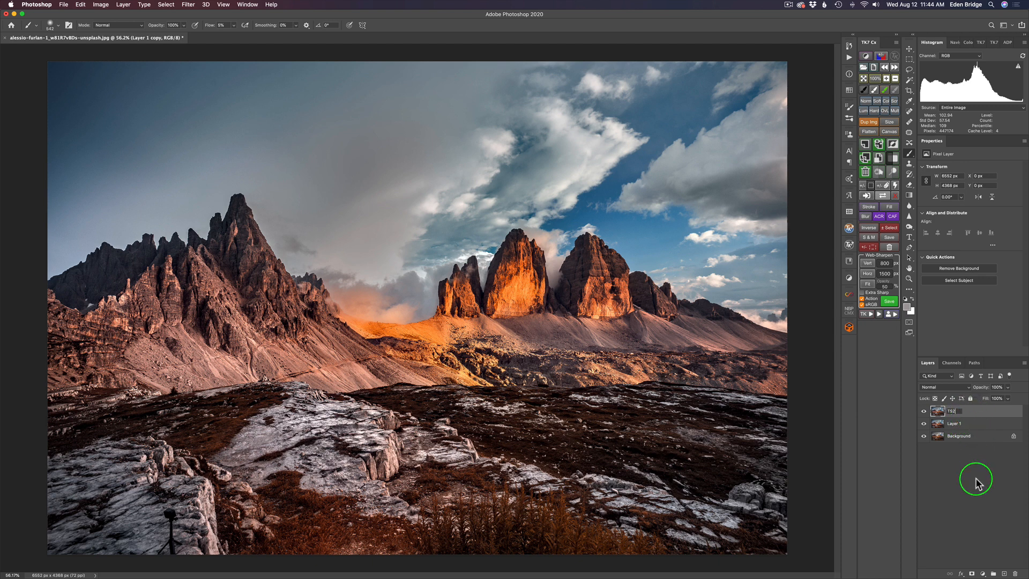
Open the TS2 layer in Topaz Studio 2 and add an Abstraction filter.
click(188, 5)
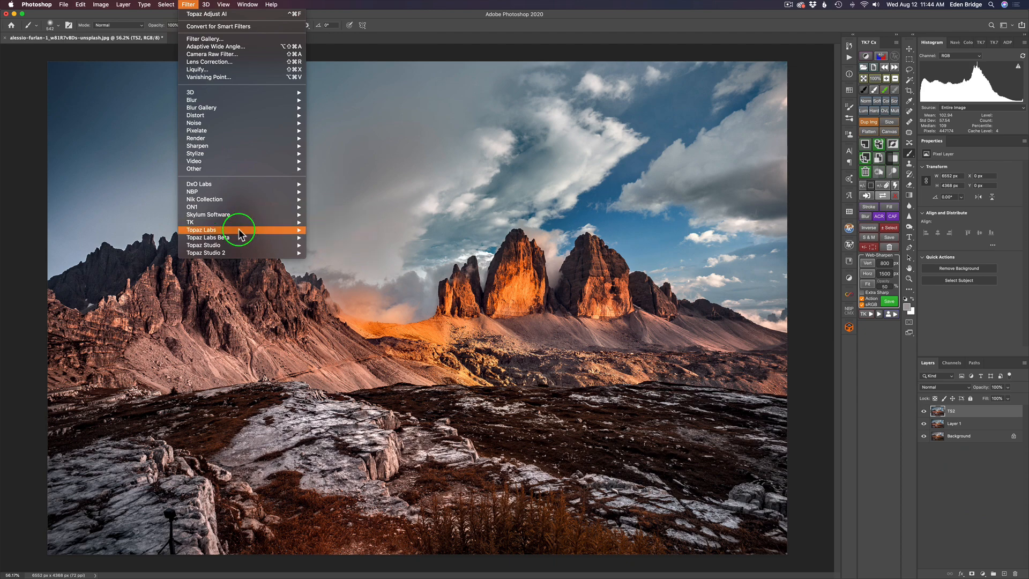
mouse_move(239, 229)
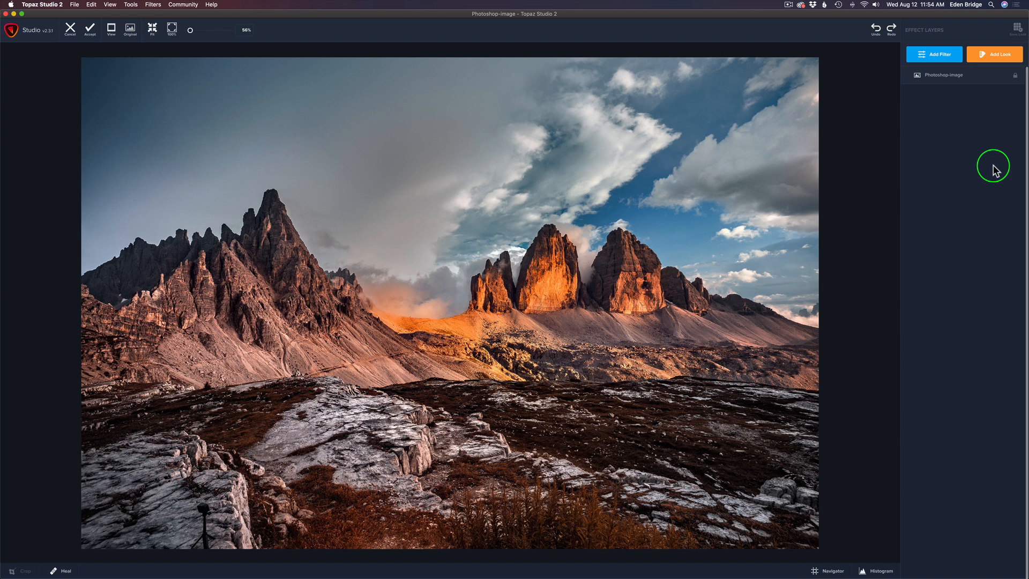
click(933, 54)
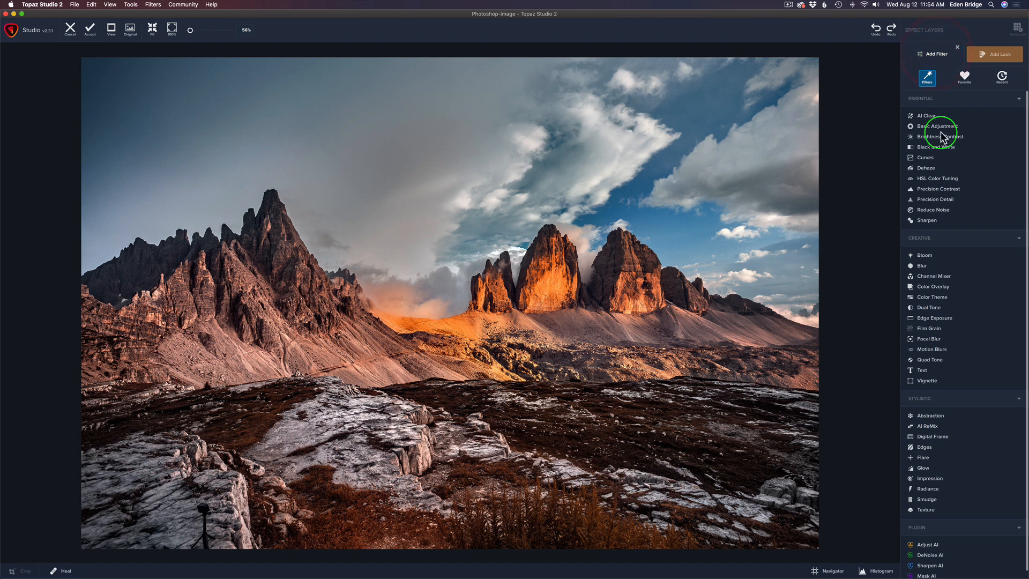
click(959, 416)
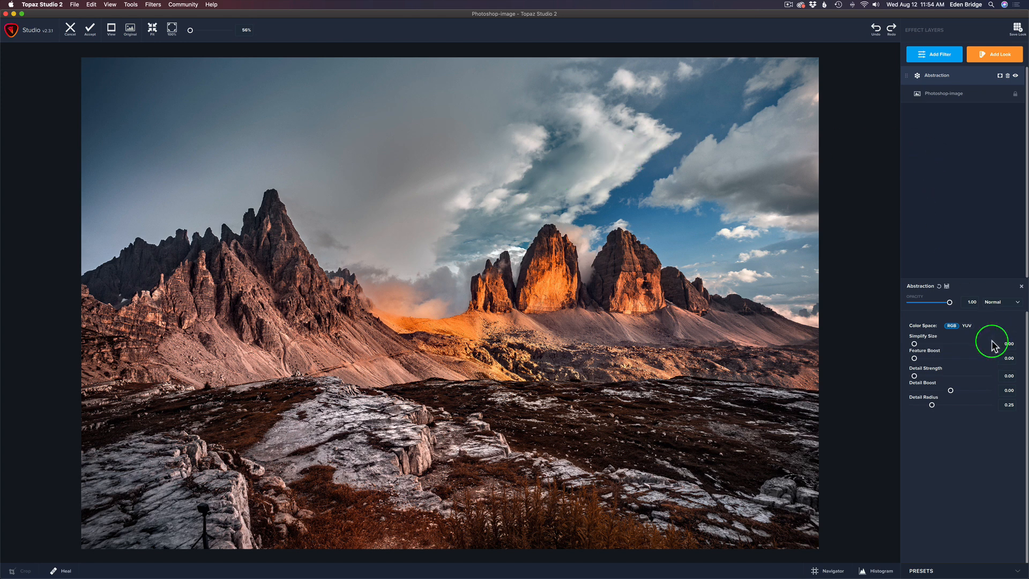
Set the Abstraction filter's Simplify Size to 0.40.
drag(915, 344, 941, 350)
click(941, 347)
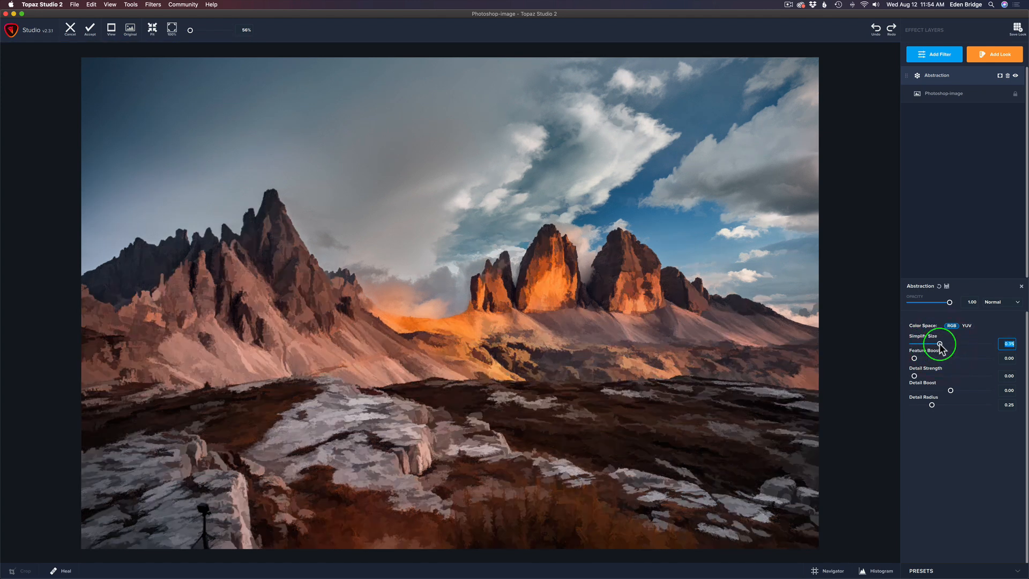
drag(940, 345, 945, 349)
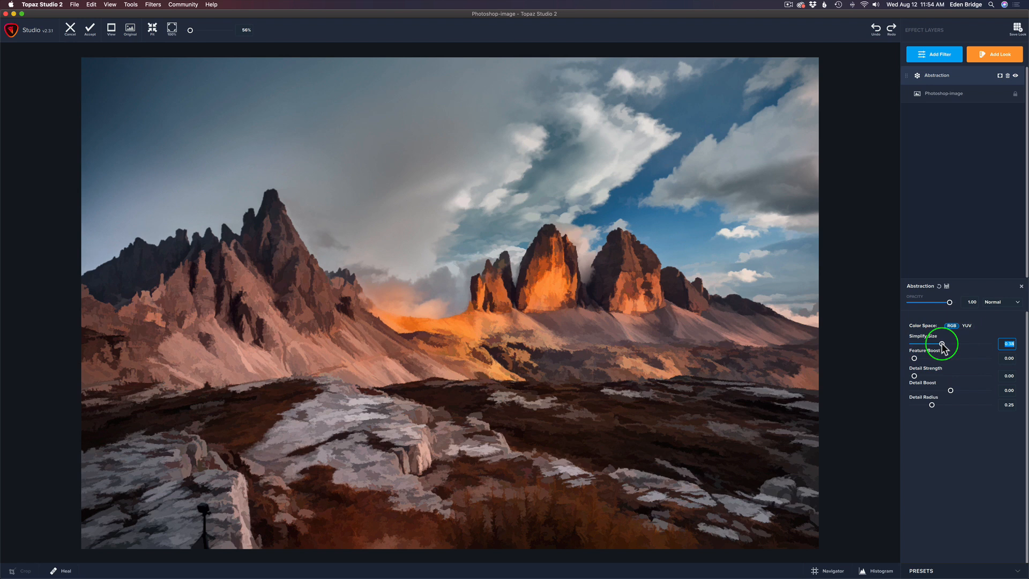
drag(942, 344, 944, 344)
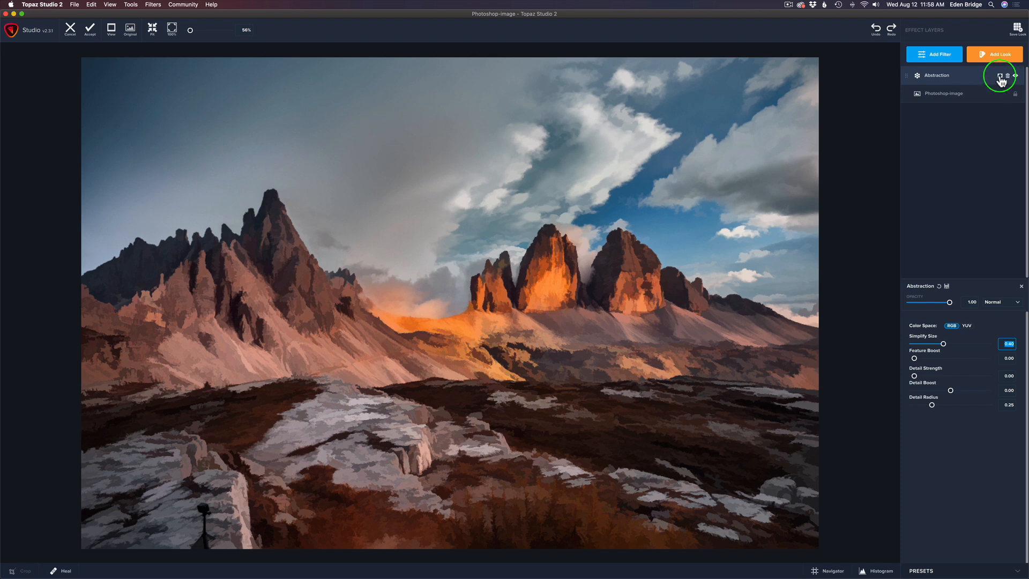
Add a mask to the Abstraction filter and invert it to black.
click(1000, 77)
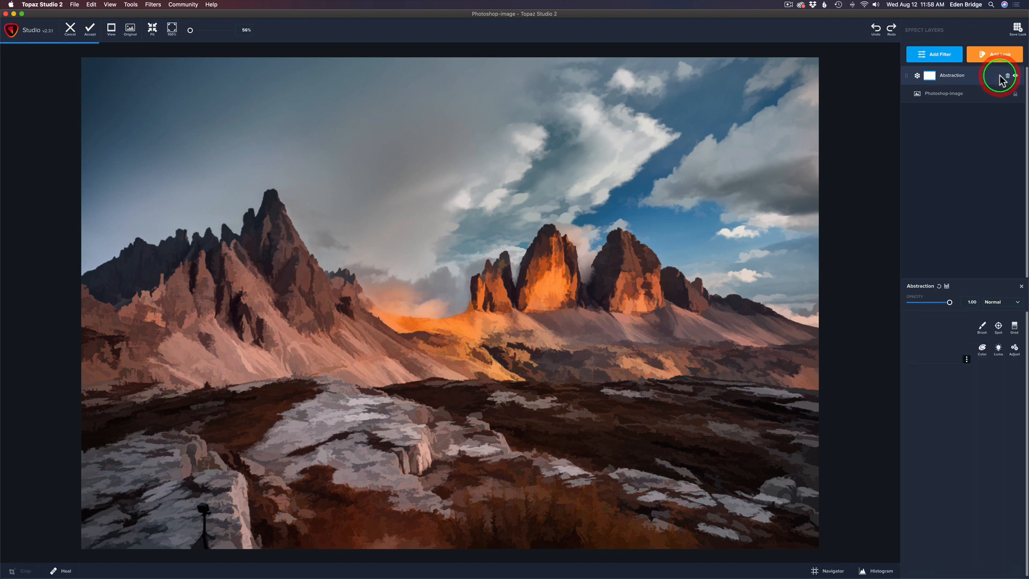
click(966, 360)
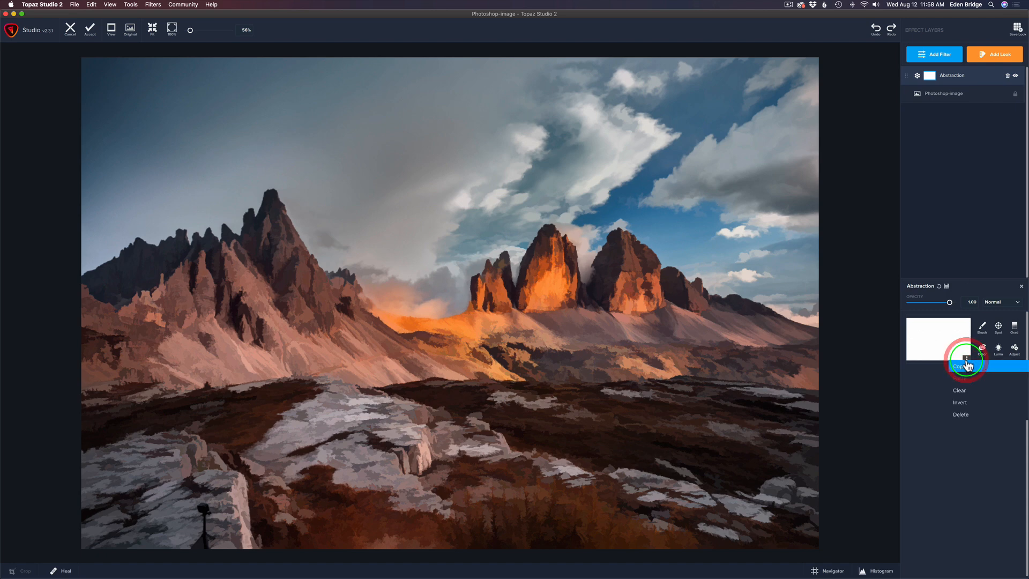
click(962, 401)
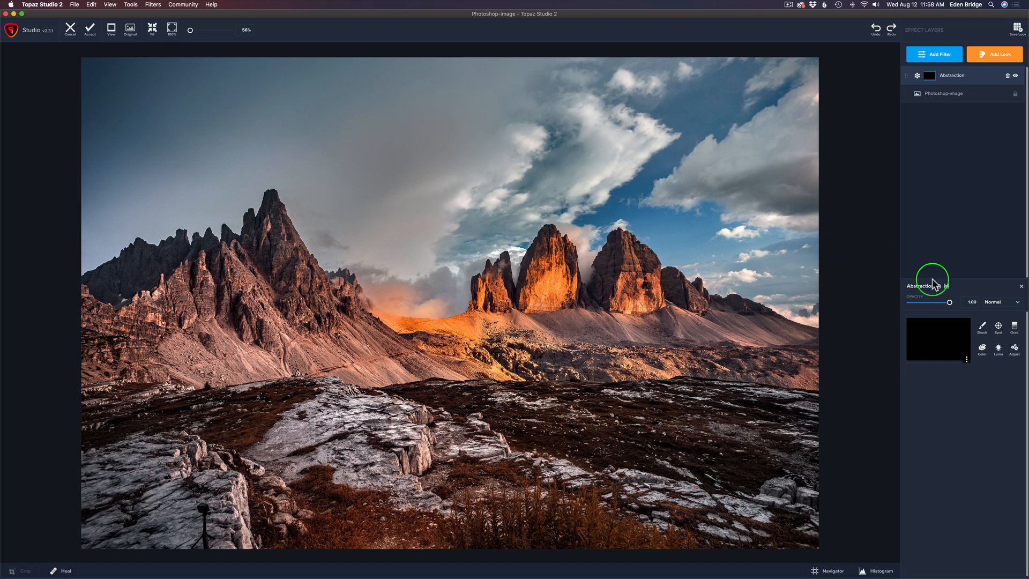
Paint the sky white on the Abstraction mask using a brush with transparency 1.00, radius 0.62 and softness 0.21.
click(983, 330)
drag(937, 393, 1011, 396)
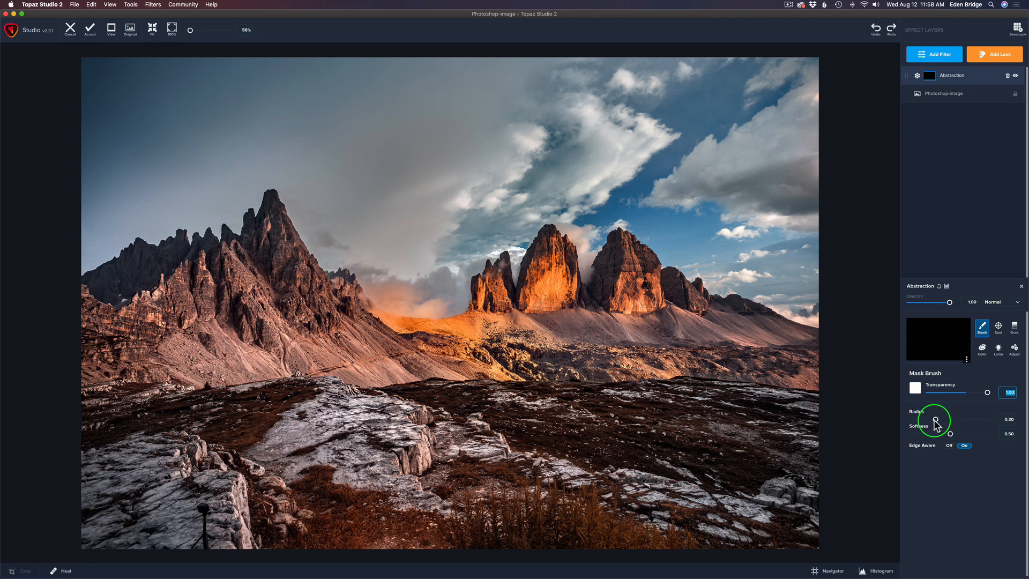
mouse_move(935, 419)
mouse_down()
mouse_move(938, 434)
mouse_move(927, 434)
mouse_up()
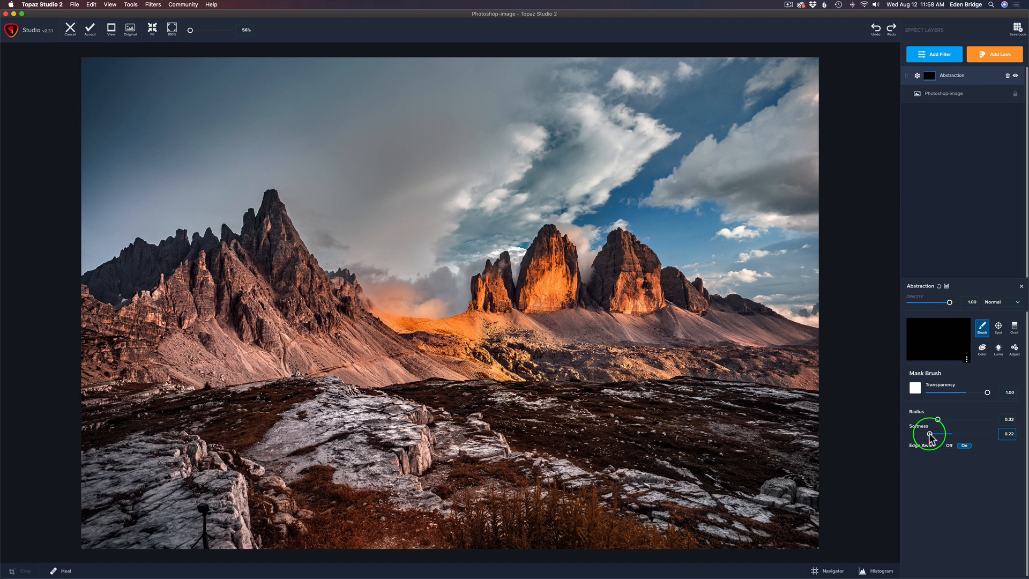
drag(928, 434, 959, 422)
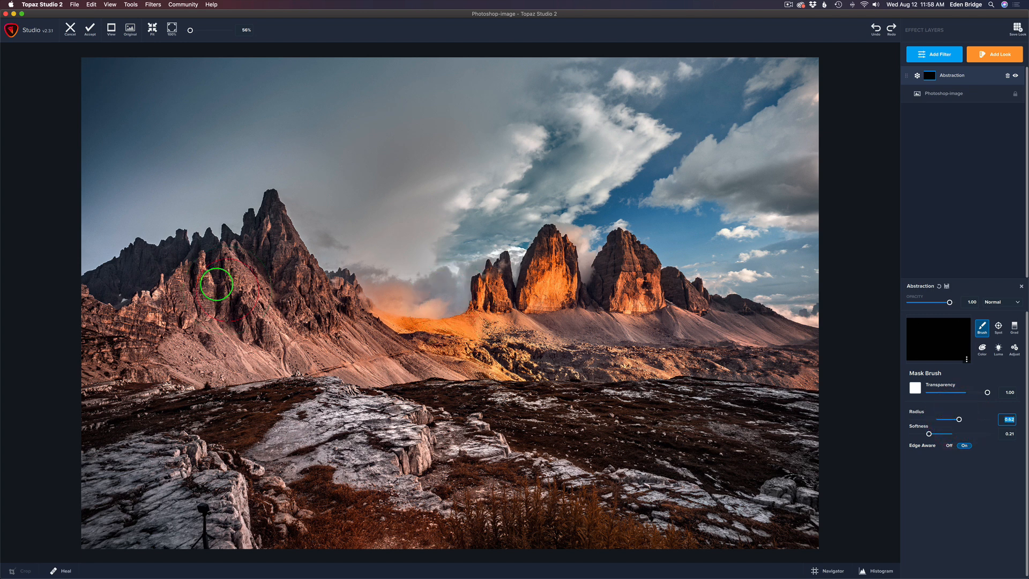
click(105, 211)
mouse_move(105, 210)
mouse_down()
mouse_move(173, 173)
mouse_move(195, 182)
mouse_move(261, 139)
mouse_move(281, 144)
mouse_move(337, 211)
mouse_move(418, 270)
mouse_move(445, 231)
mouse_move(565, 176)
mouse_move(583, 196)
mouse_move(614, 186)
mouse_move(659, 194)
mouse_move(712, 235)
mouse_move(790, 261)
mouse_move(801, 260)
mouse_move(815, 223)
mouse_move(811, 74)
mouse_move(772, 68)
mouse_move(278, 74)
mouse_move(110, 64)
mouse_move(87, 171)
mouse_move(133, 123)
mouse_move(638, 100)
mouse_move(756, 107)
mouse_move(758, 194)
mouse_move(725, 166)
mouse_move(580, 143)
mouse_move(340, 159)
mouse_move(474, 166)
mouse_move(531, 156)
mouse_up()
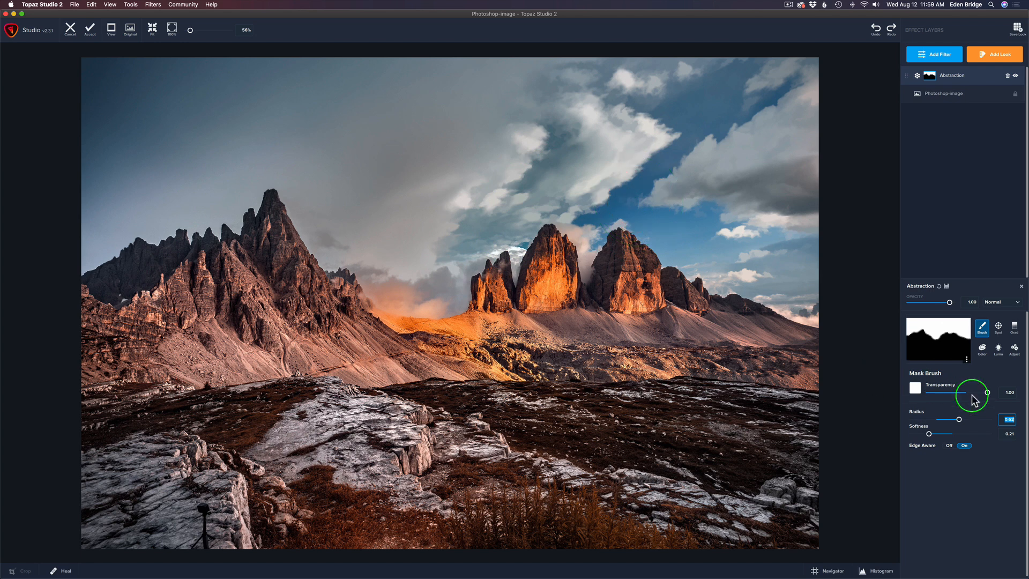
Refine the sky mask along the whole mountain ridgeline using a brush radius of 0.15.
drag(956, 420, 925, 420)
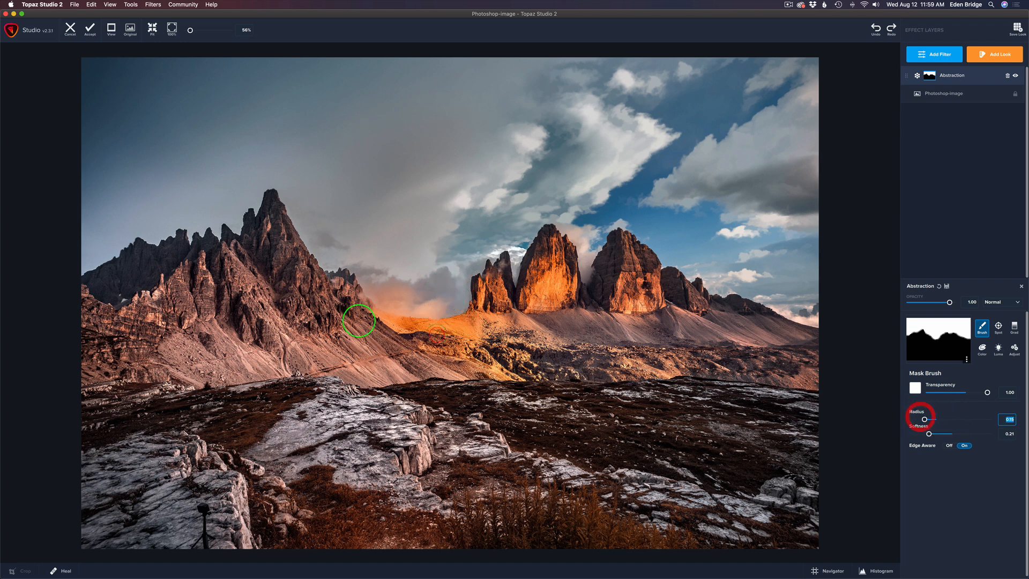
mouse_move(89, 261)
mouse_down()
mouse_move(137, 228)
mouse_move(217, 233)
mouse_move(218, 216)
mouse_move(238, 226)
mouse_move(245, 198)
mouse_move(252, 205)
mouse_move(269, 182)
mouse_move(324, 261)
mouse_move(354, 268)
mouse_move(403, 308)
mouse_move(458, 306)
mouse_move(466, 273)
mouse_move(491, 249)
mouse_move(490, 257)
mouse_move(514, 248)
mouse_move(513, 272)
mouse_move(521, 243)
mouse_move(549, 218)
mouse_move(574, 241)
mouse_move(583, 274)
mouse_move(594, 235)
mouse_move(621, 224)
mouse_move(688, 271)
mouse_move(818, 317)
mouse_up()
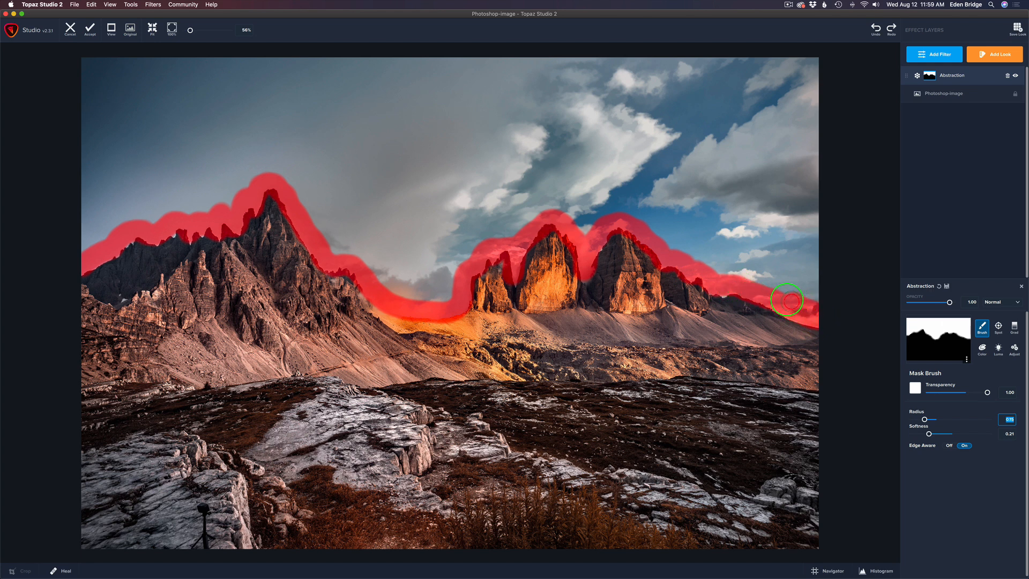
mouse_move(670, 245)
mouse_down()
mouse_move(612, 213)
mouse_move(594, 228)
mouse_move(559, 213)
mouse_move(484, 239)
mouse_move(452, 297)
mouse_move(428, 301)
mouse_move(336, 245)
mouse_move(278, 170)
mouse_move(228, 202)
mouse_move(141, 220)
mouse_move(65, 265)
mouse_up()
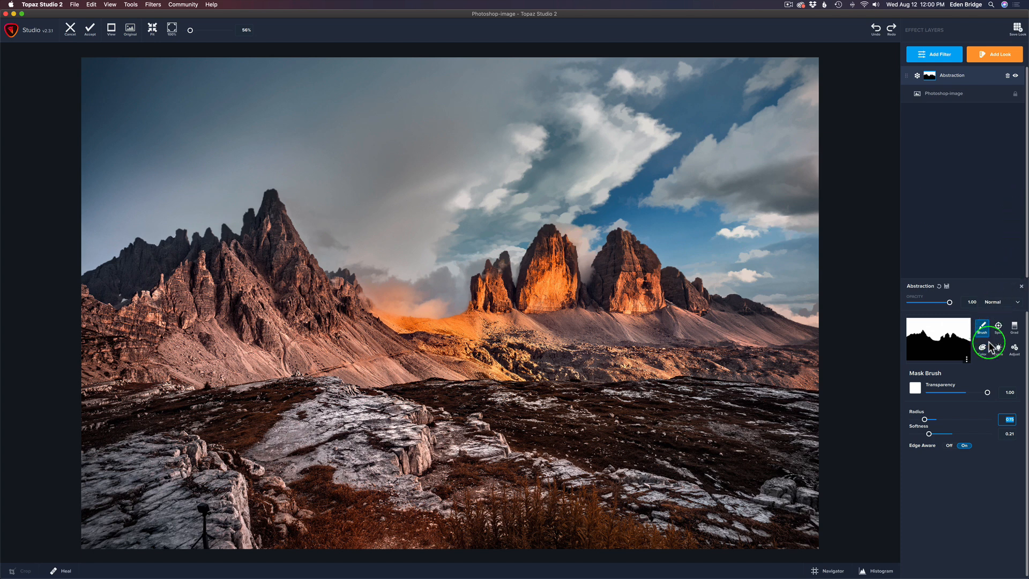
click(967, 359)
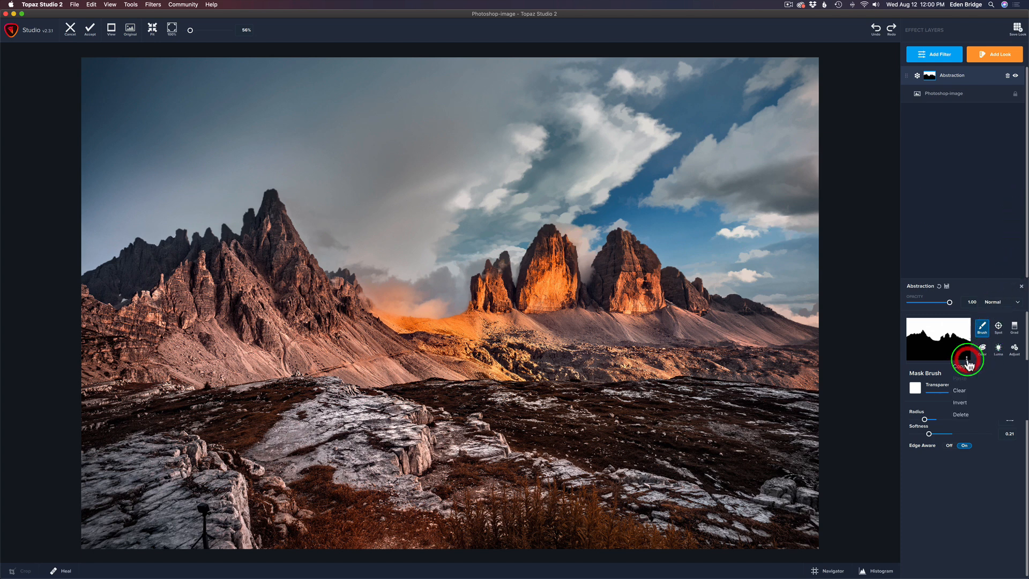
click(969, 403)
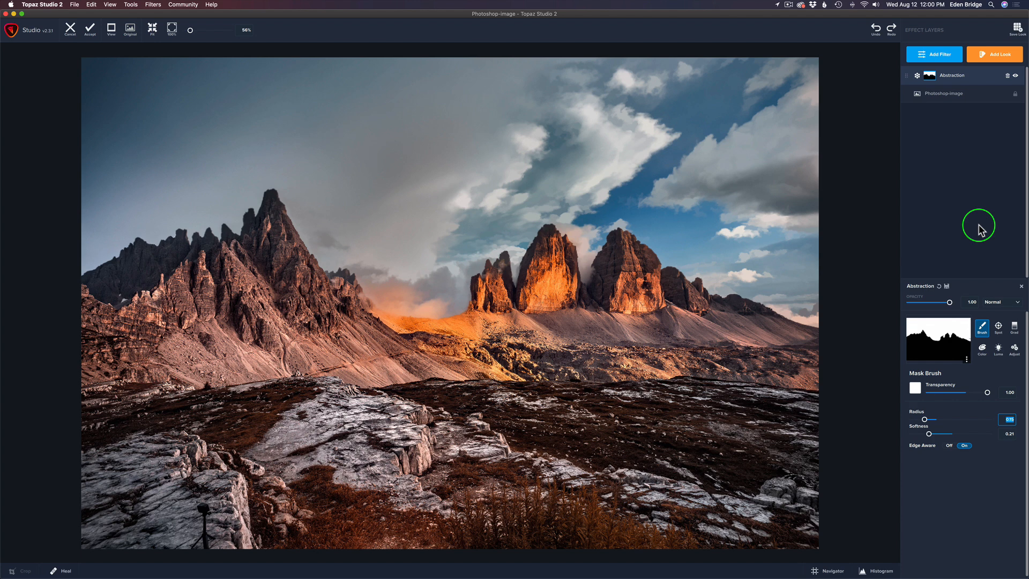
Add an Impression filter above the masked Abstraction filter.
click(930, 55)
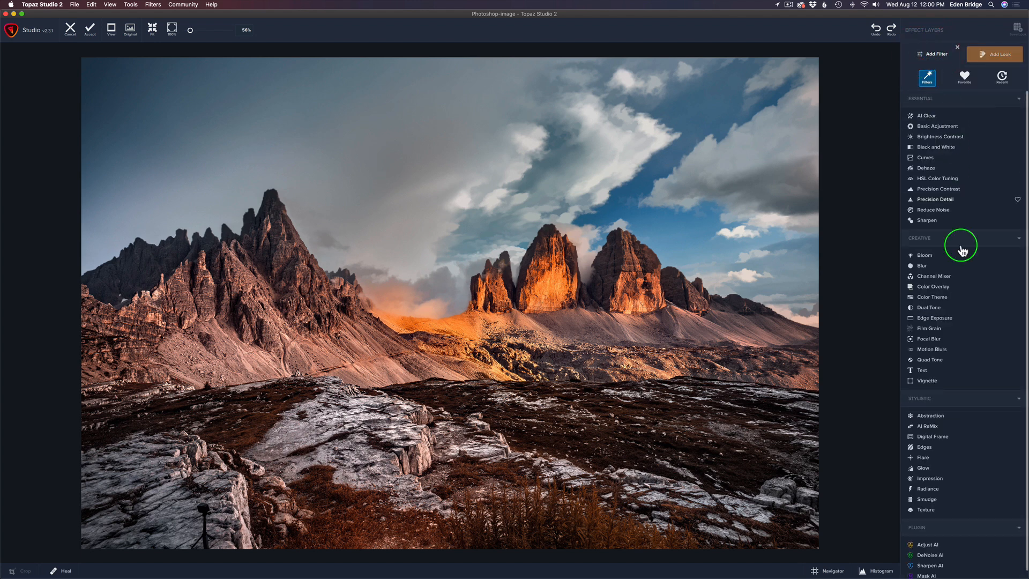
click(942, 479)
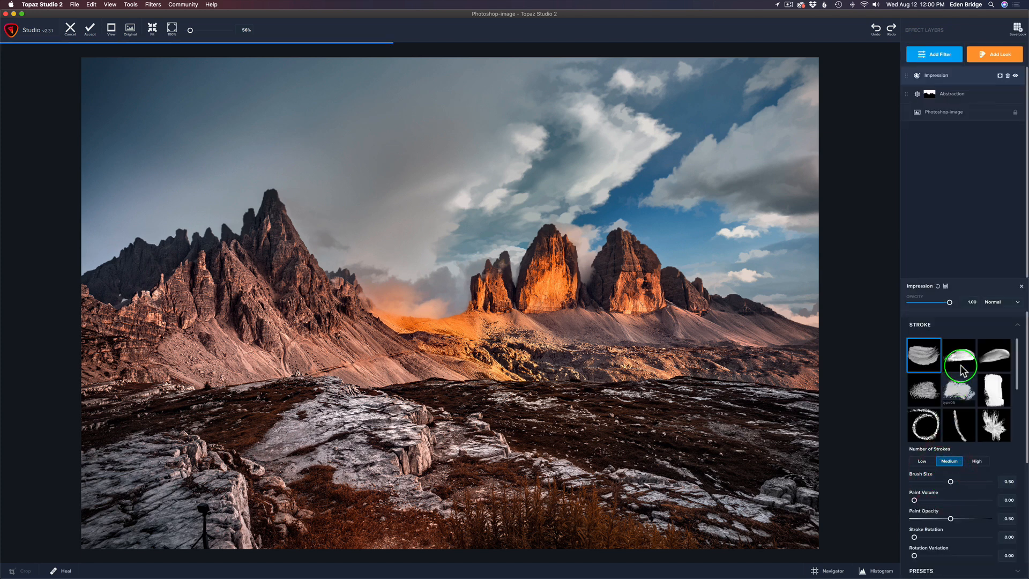
Paste the copied sky mask onto the Impression filter and invert it to target the mountains and foreground.
right_click(1000, 80)
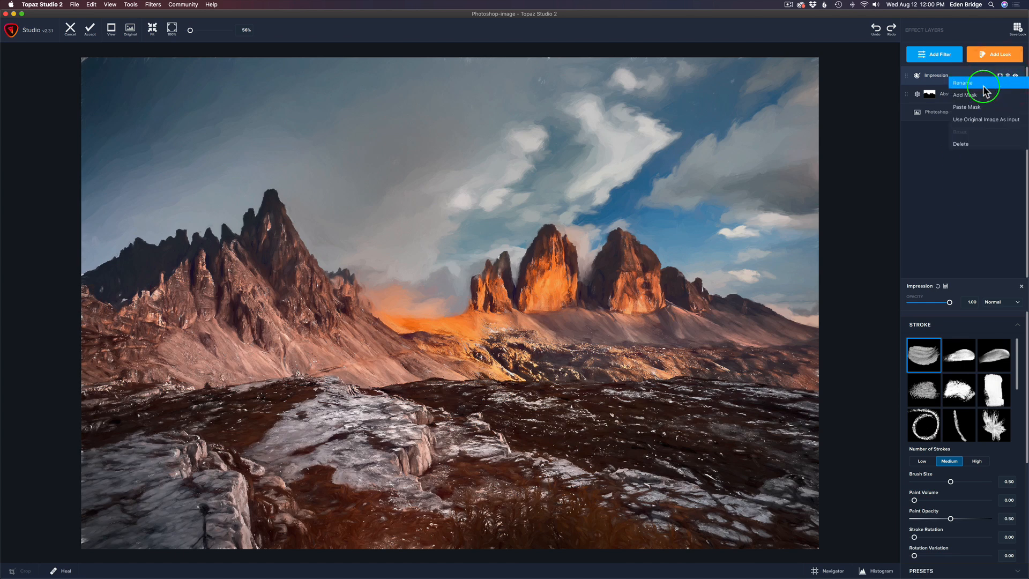
click(973, 107)
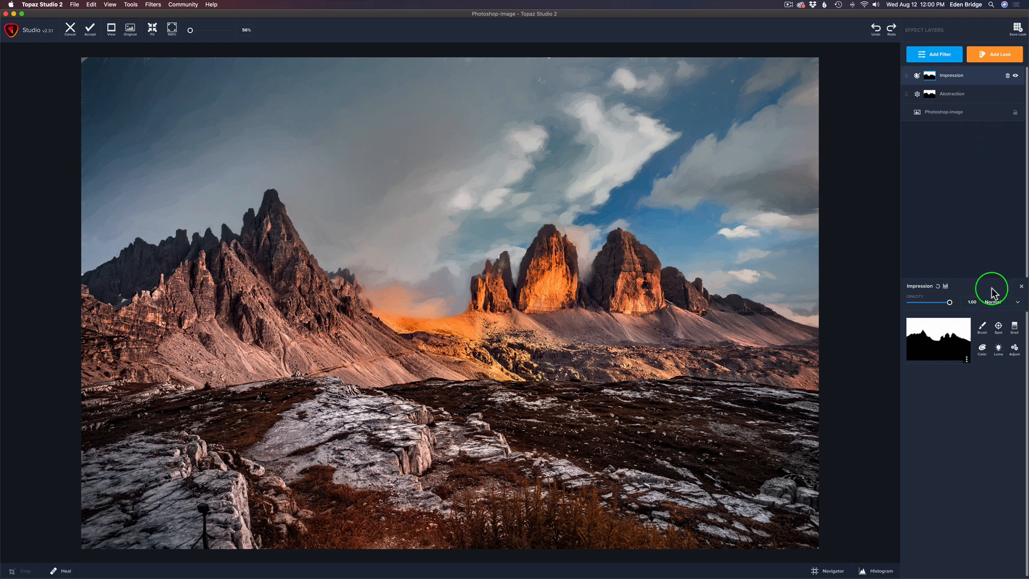
click(966, 359)
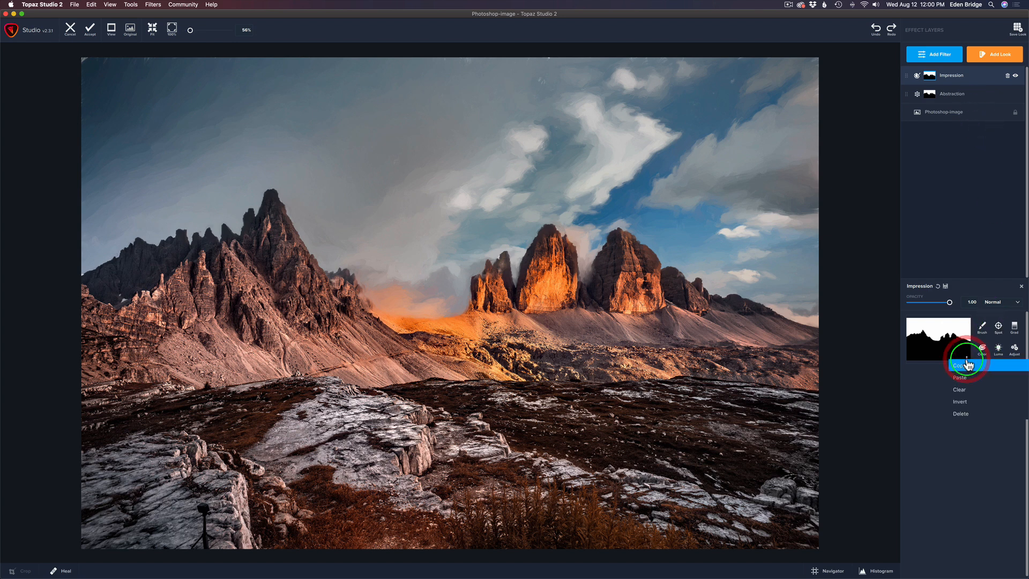
click(966, 401)
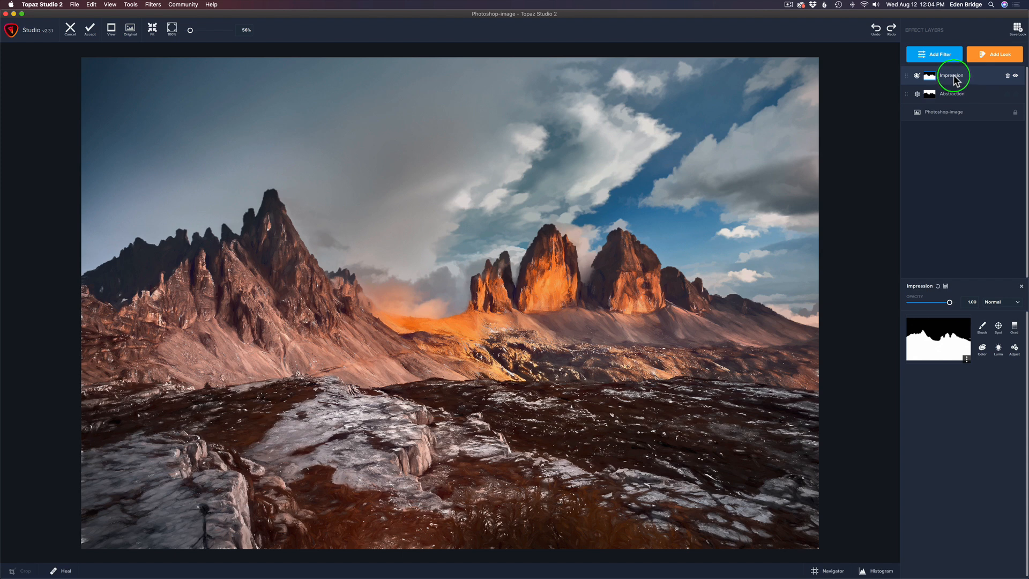
Try several brush strokes for the Impression filter and settle on the tapered horizontal stroke directly below the circular one.
click(976, 79)
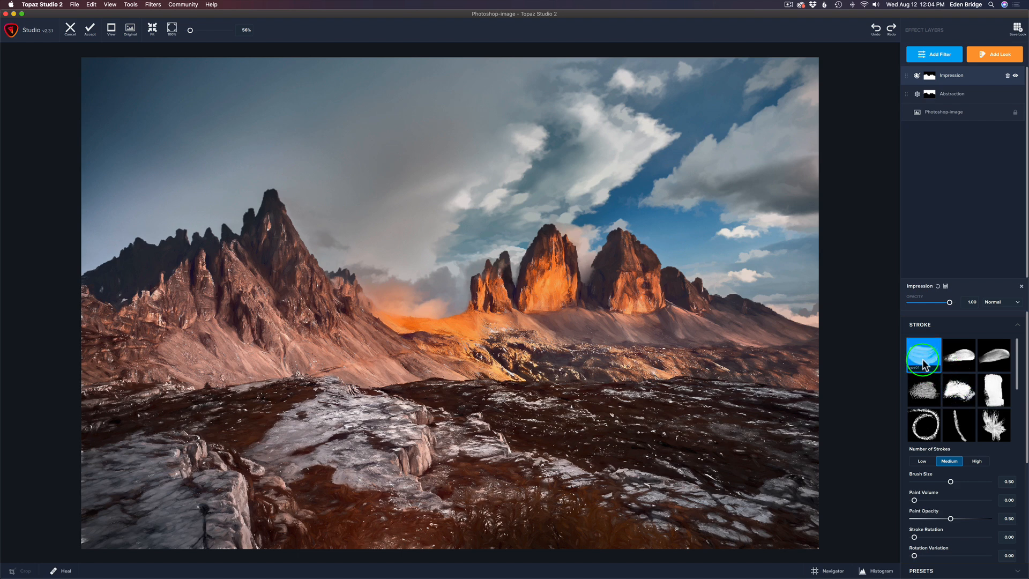
click(958, 355)
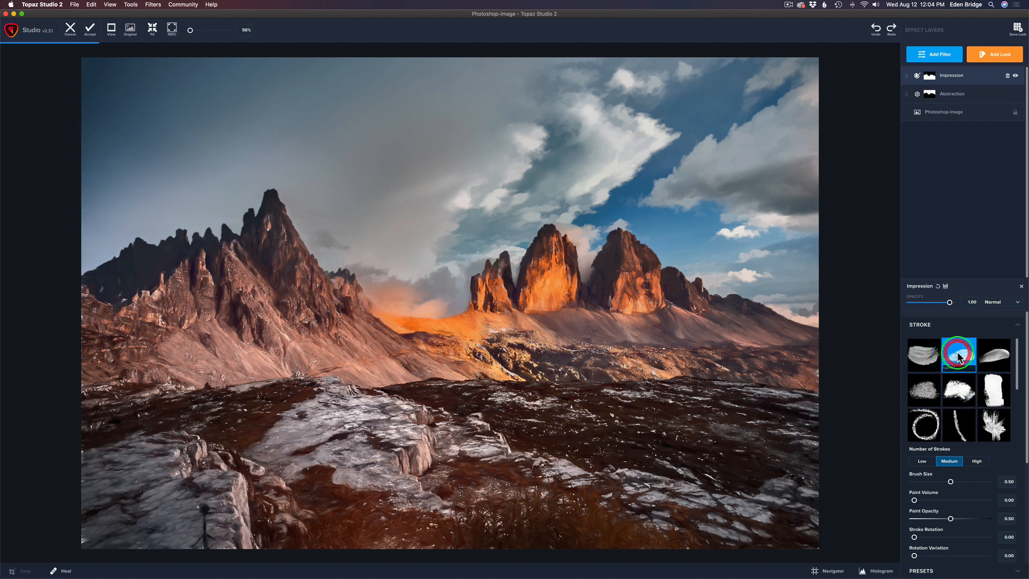
click(996, 355)
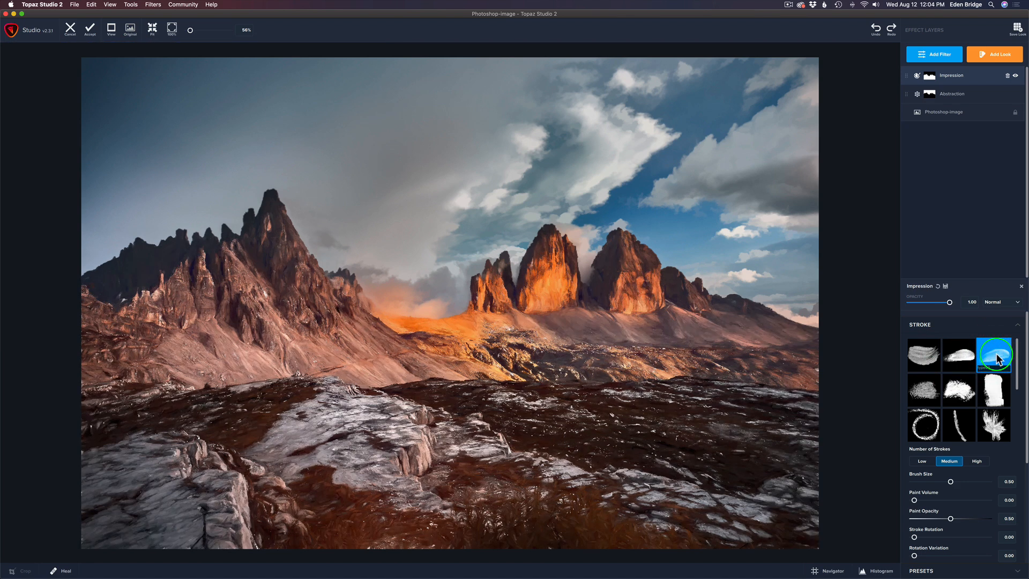
click(927, 391)
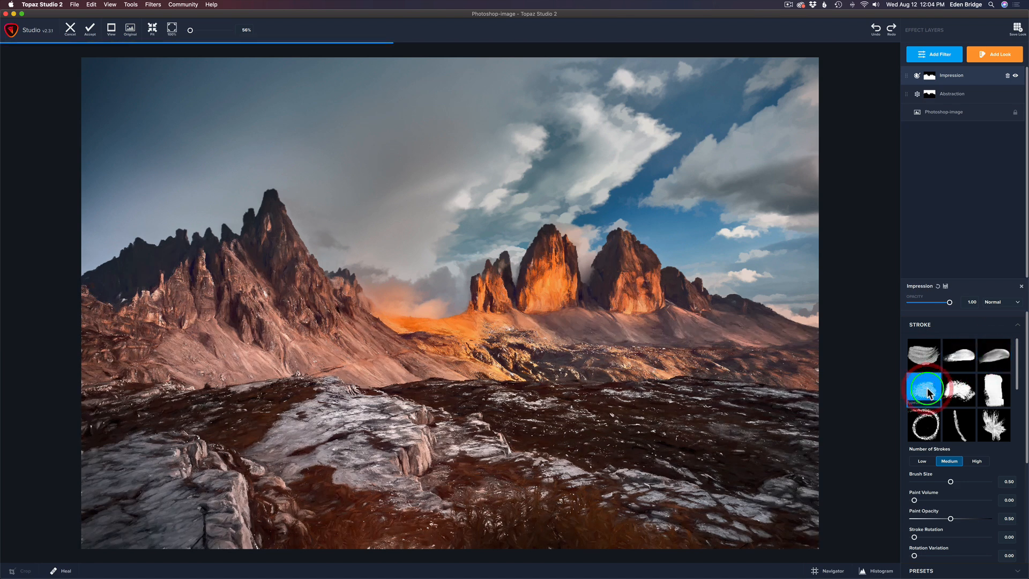
click(959, 393)
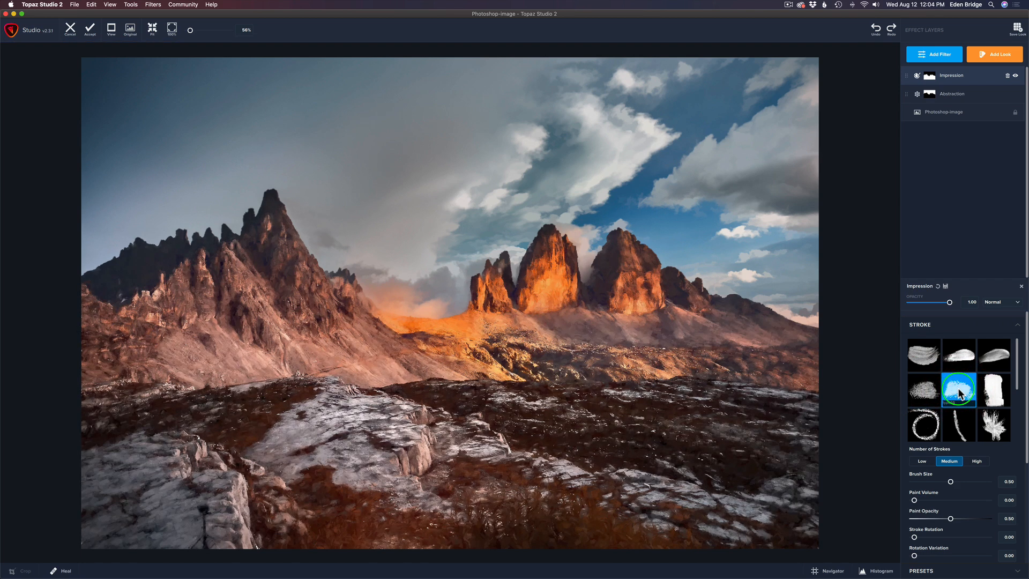
click(996, 391)
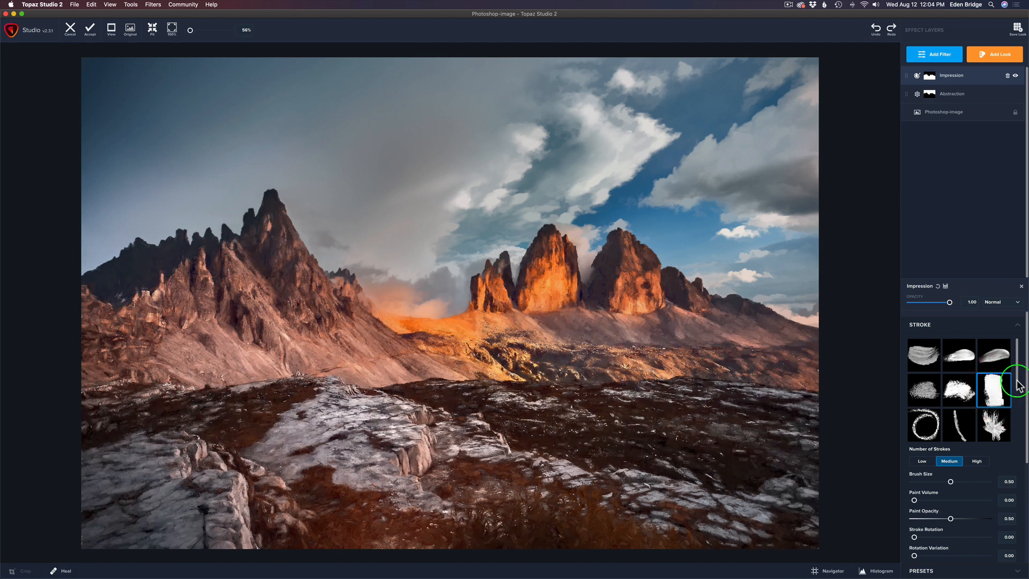
scroll(1016, 397, down, 3)
scroll(1017, 403, down, 2)
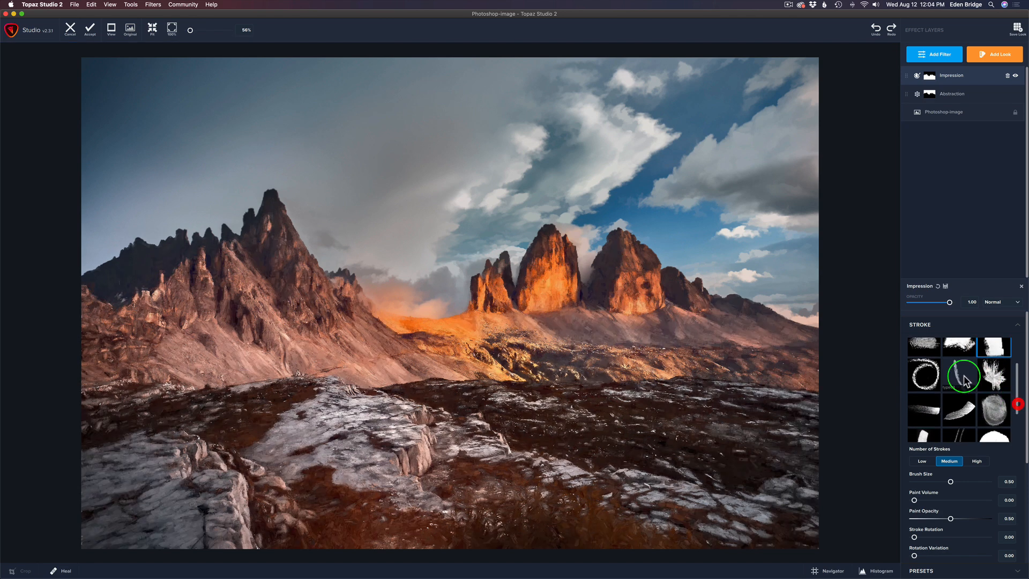
click(924, 371)
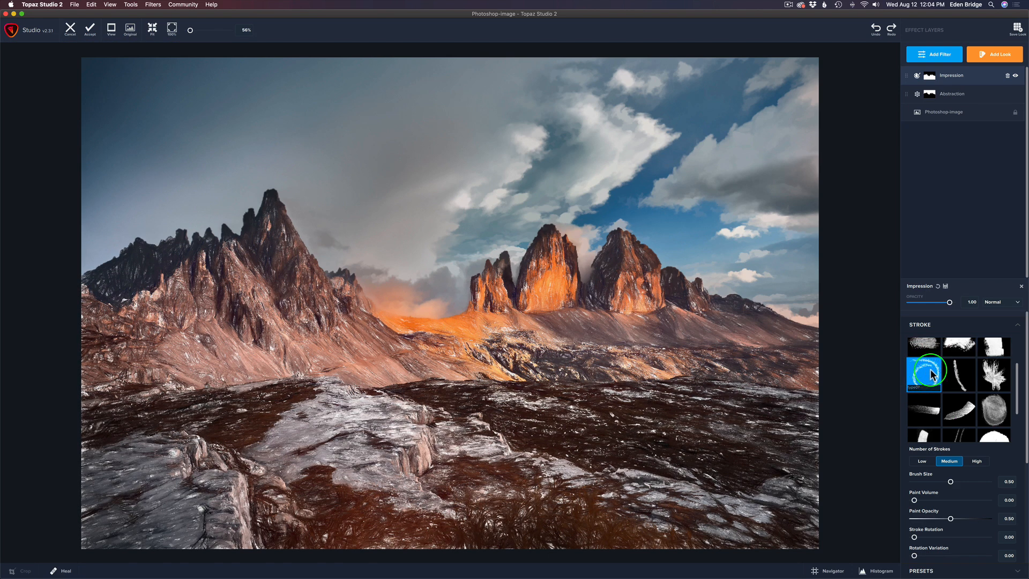
click(957, 371)
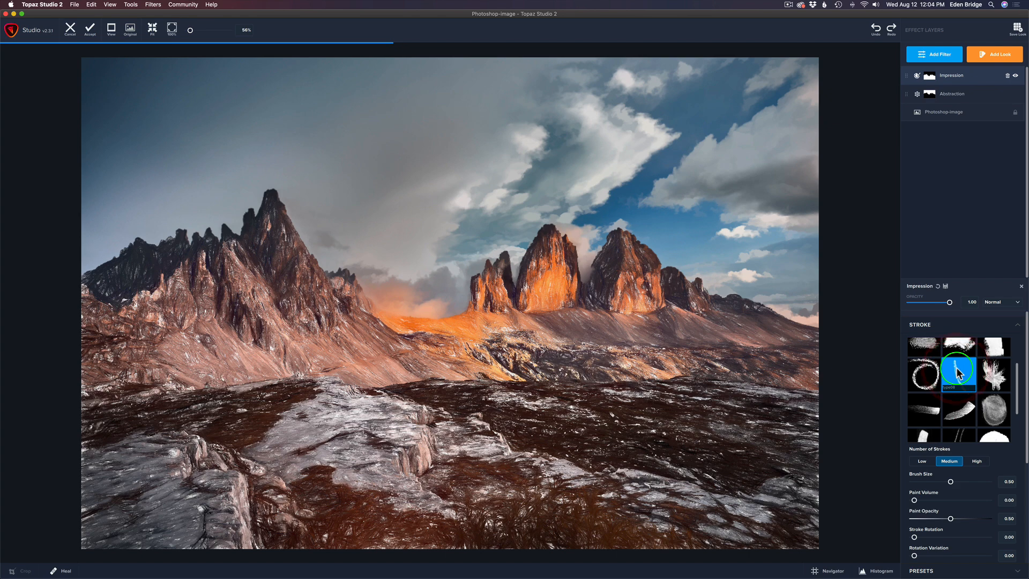
click(924, 412)
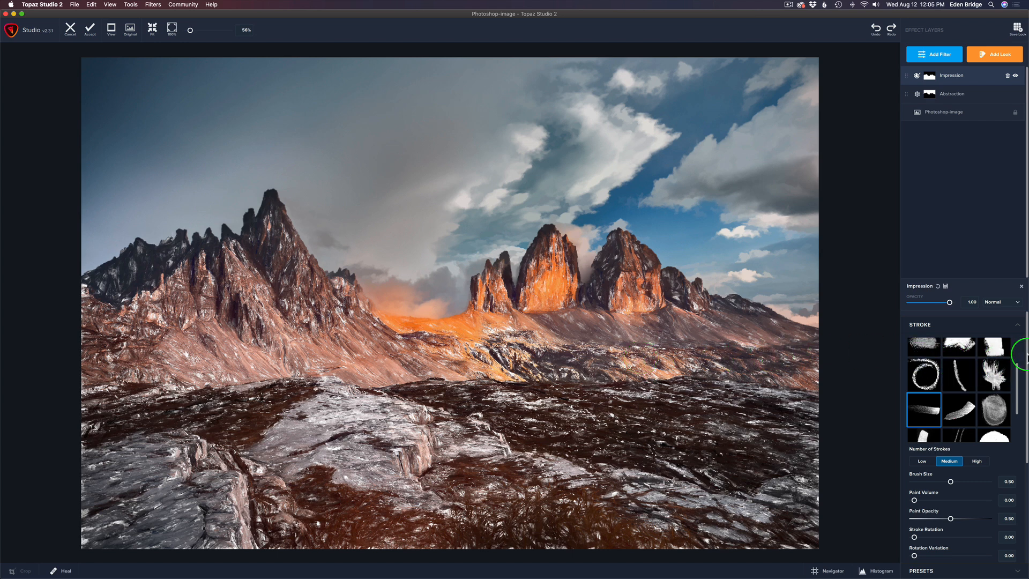
Set the Impression texture's background type to Original.
drag(1026, 356, 1026, 517)
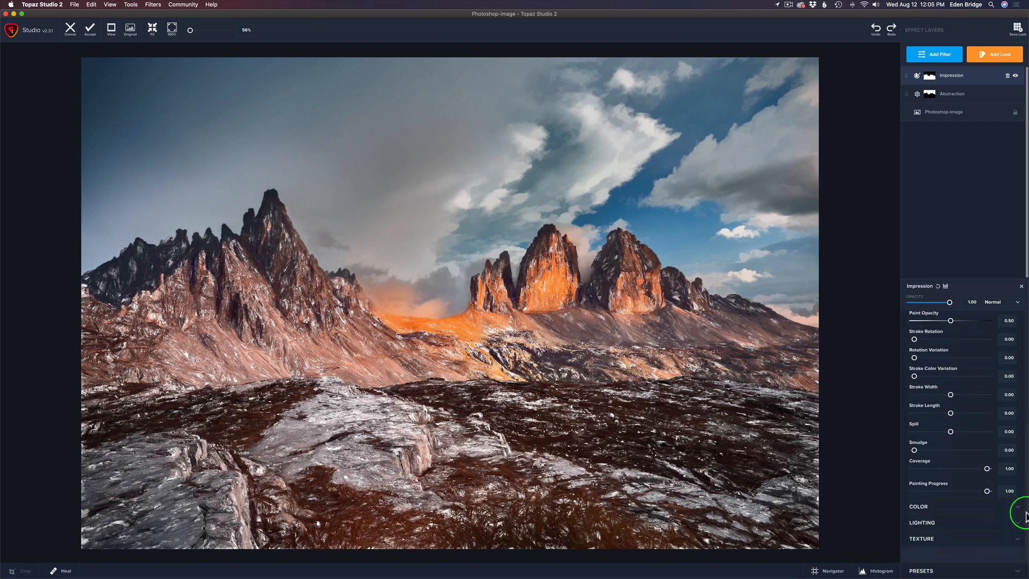
click(999, 537)
drag(1026, 479, 1027, 572)
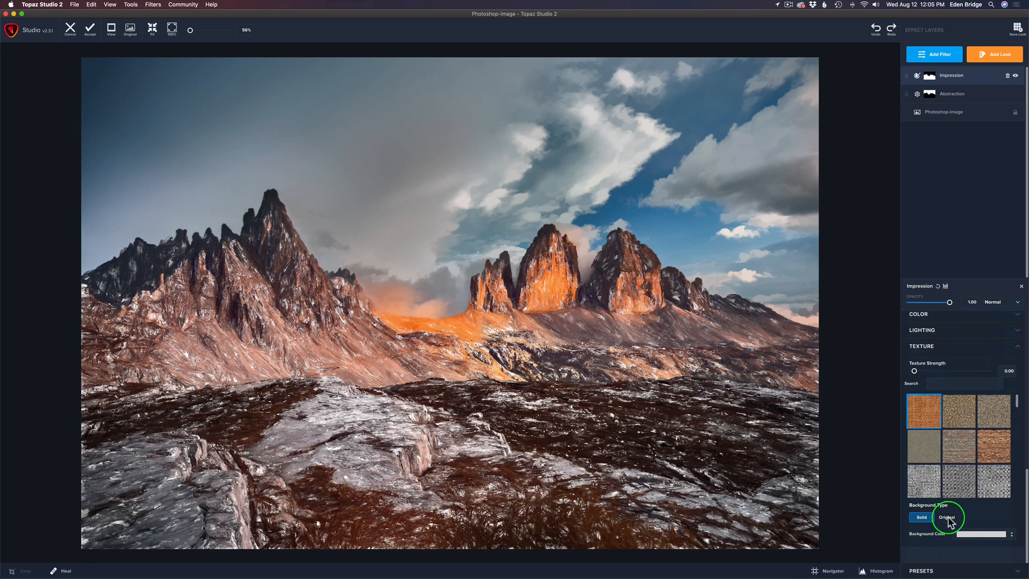
click(946, 518)
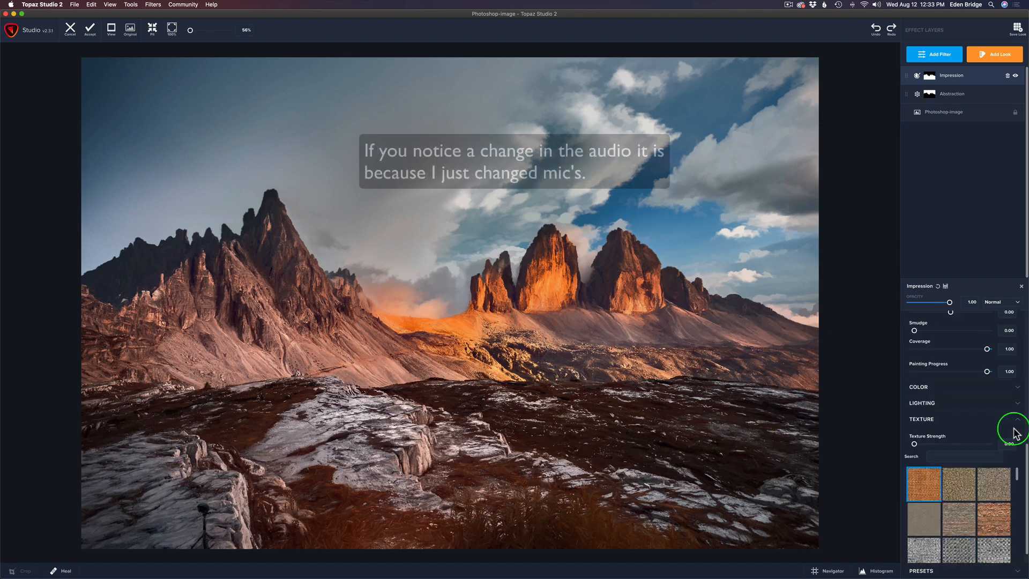
Try Low and High numbers of strokes and a brush size of 0.80, returning to Medium and 0.50.
drag(1026, 487, 1025, 350)
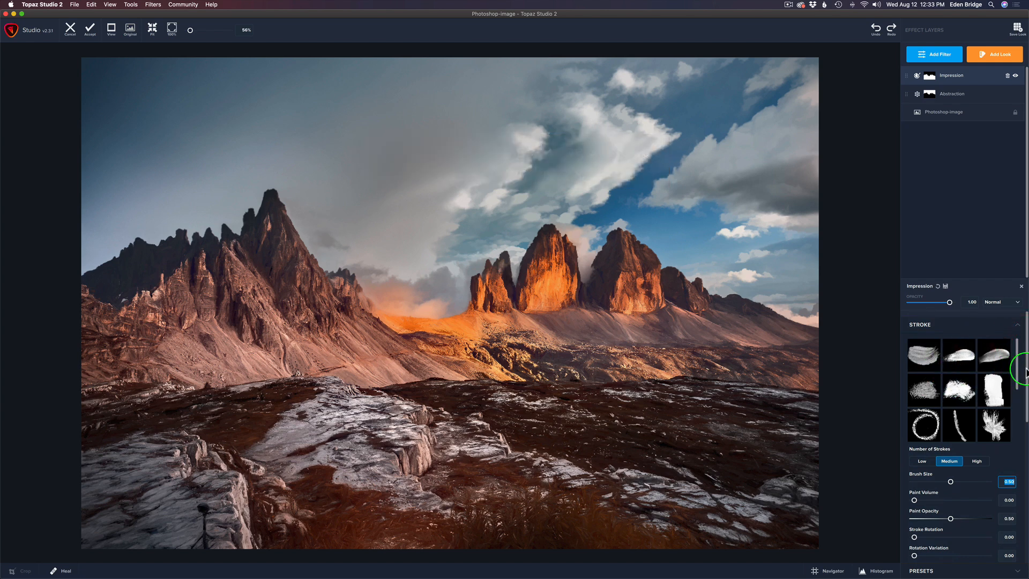
drag(1026, 370, 1024, 409)
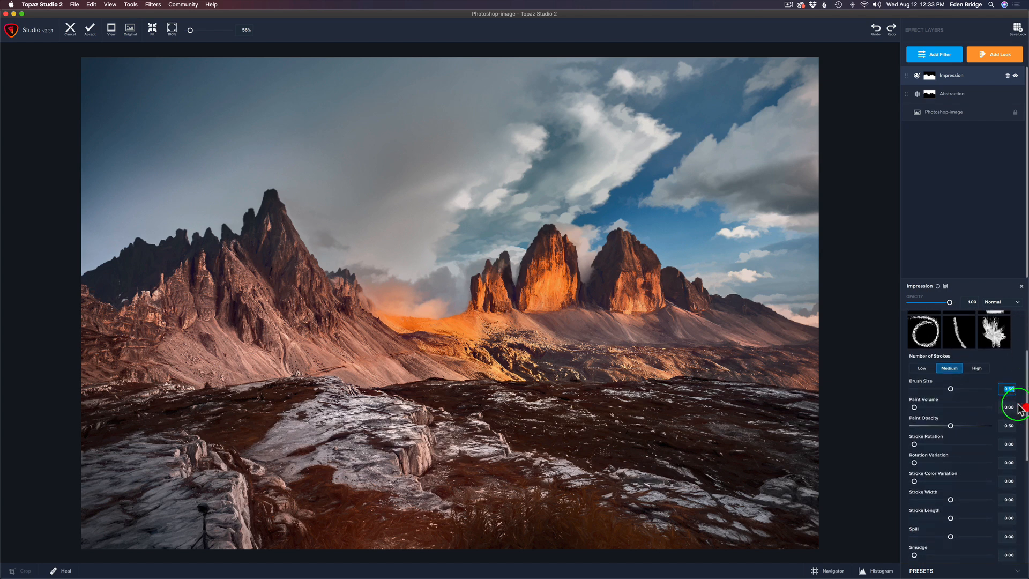
click(924, 369)
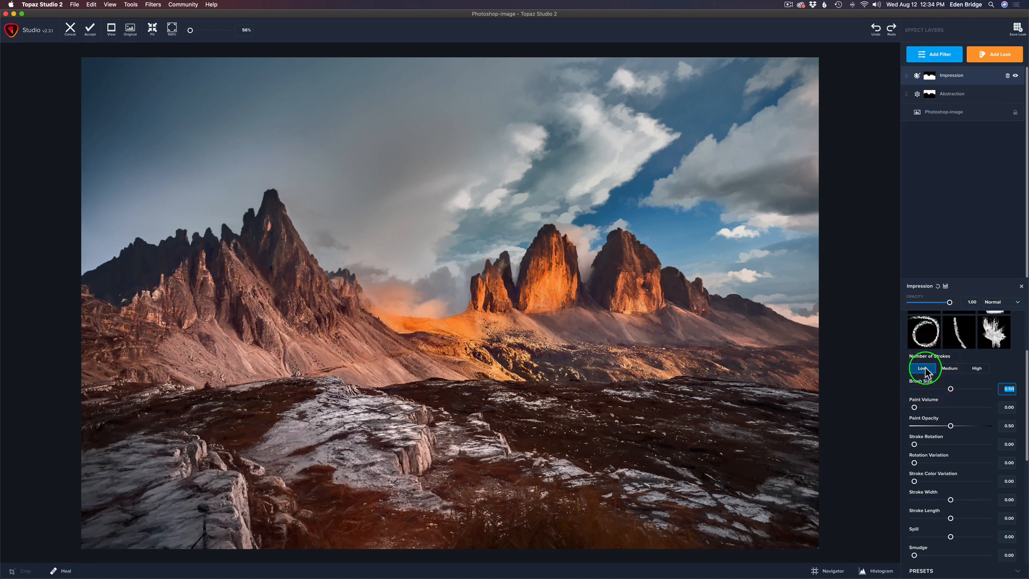
click(950, 370)
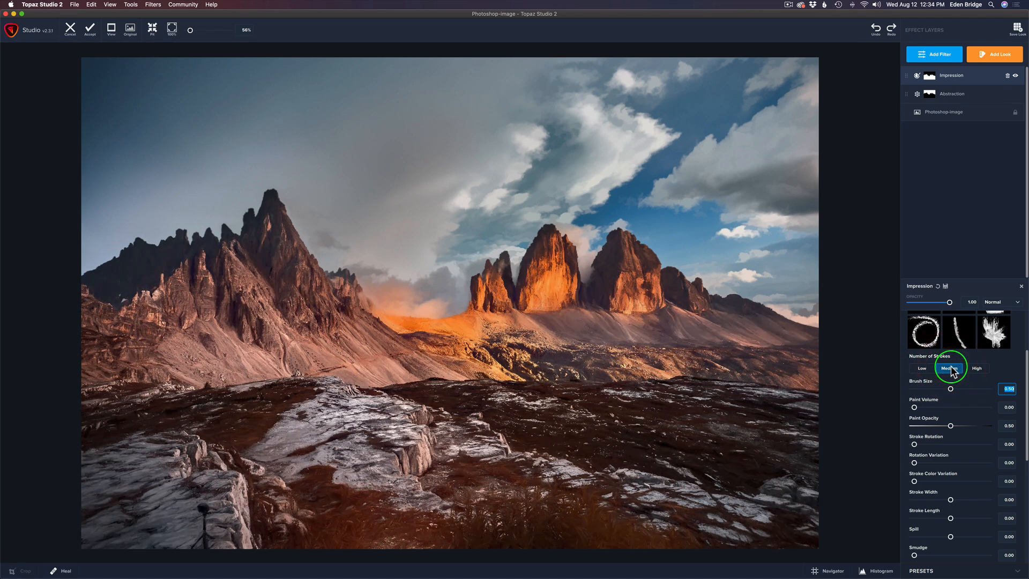
click(979, 369)
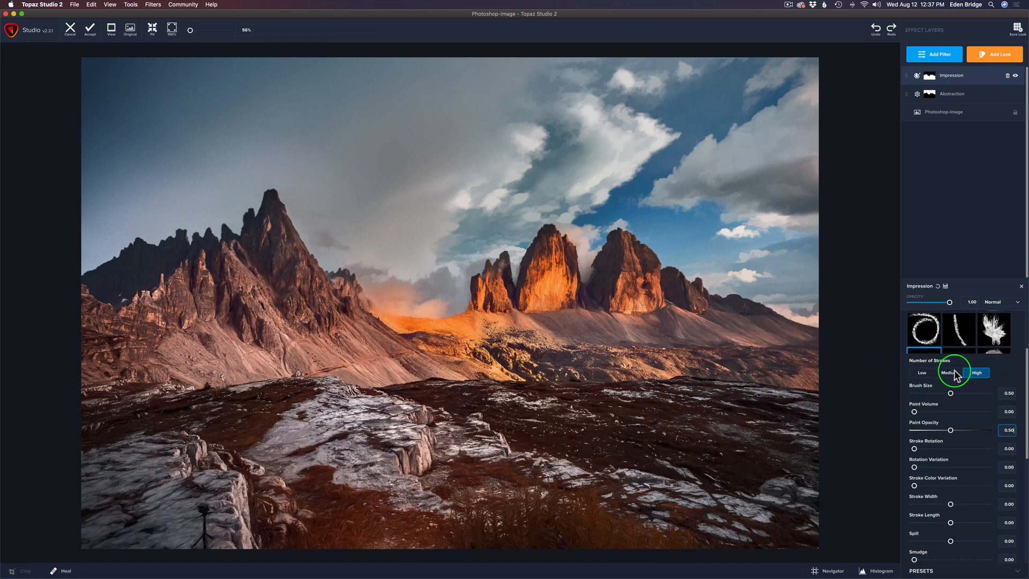
click(951, 373)
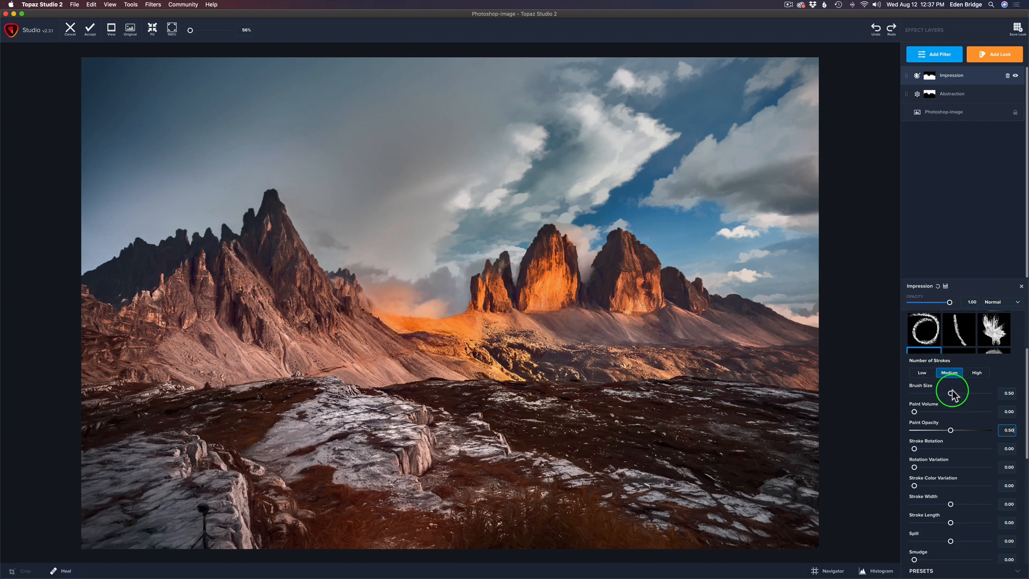
drag(952, 394, 973, 395)
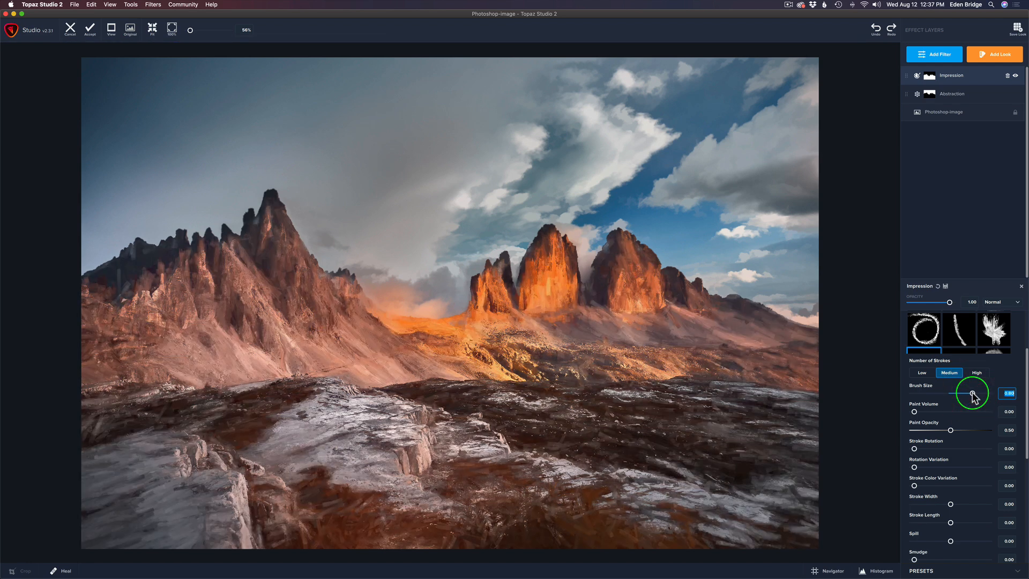
double_click(927, 388)
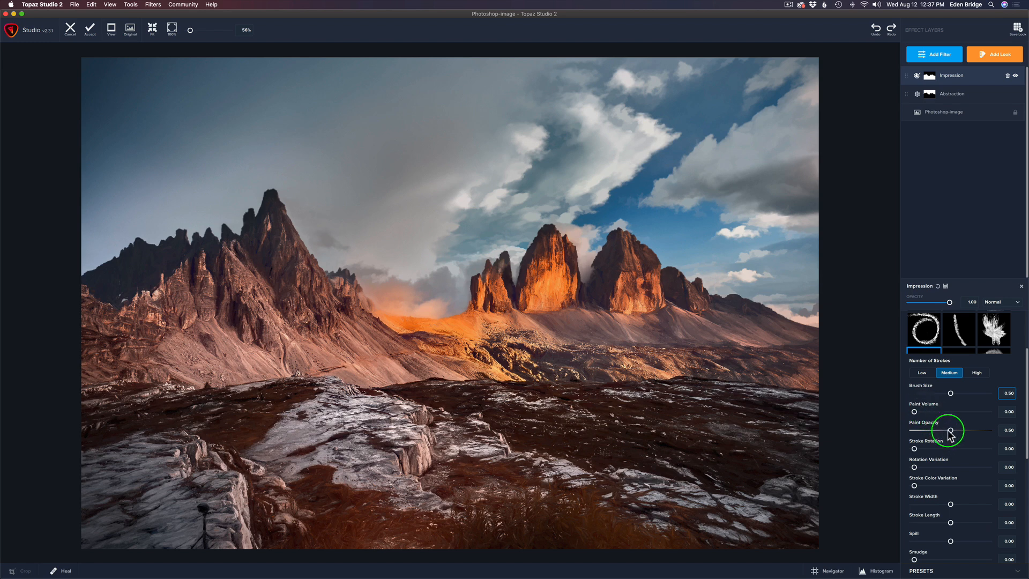
Set the Impression filter's paint opacity to 0.77 and paint volume to 0.05.
mouse_move(948, 430)
mouse_down()
mouse_move(983, 431)
mouse_move(971, 430)
mouse_up()
mouse_move(915, 411)
mouse_down()
mouse_move(962, 416)
mouse_move(894, 414)
mouse_move(918, 414)
mouse_up()
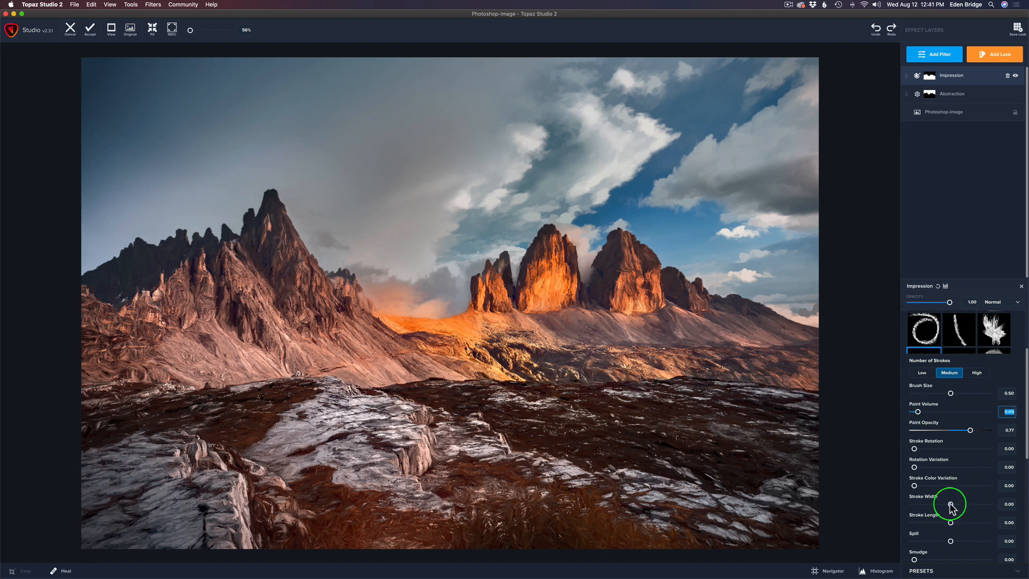
Test wider and narrower strokes in the Impression filter and set the stroke width to 0.70.
drag(951, 505, 983, 505)
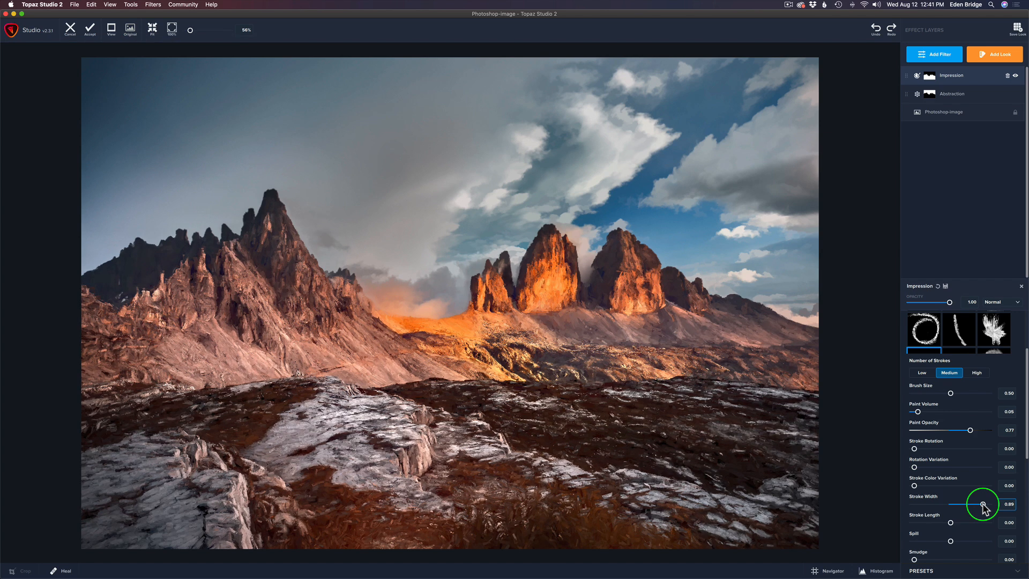
drag(982, 504, 924, 503)
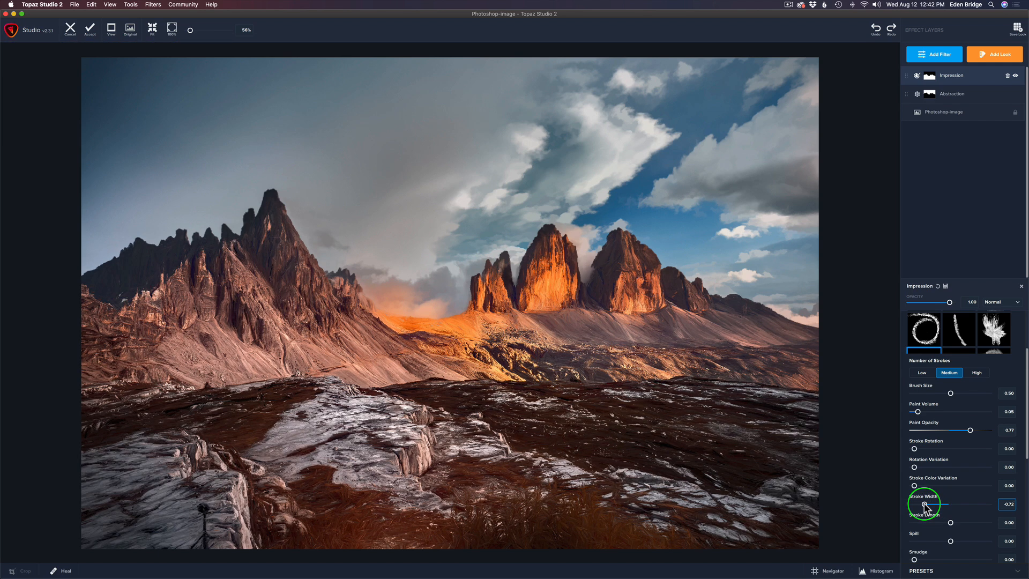
drag(924, 502, 945, 505)
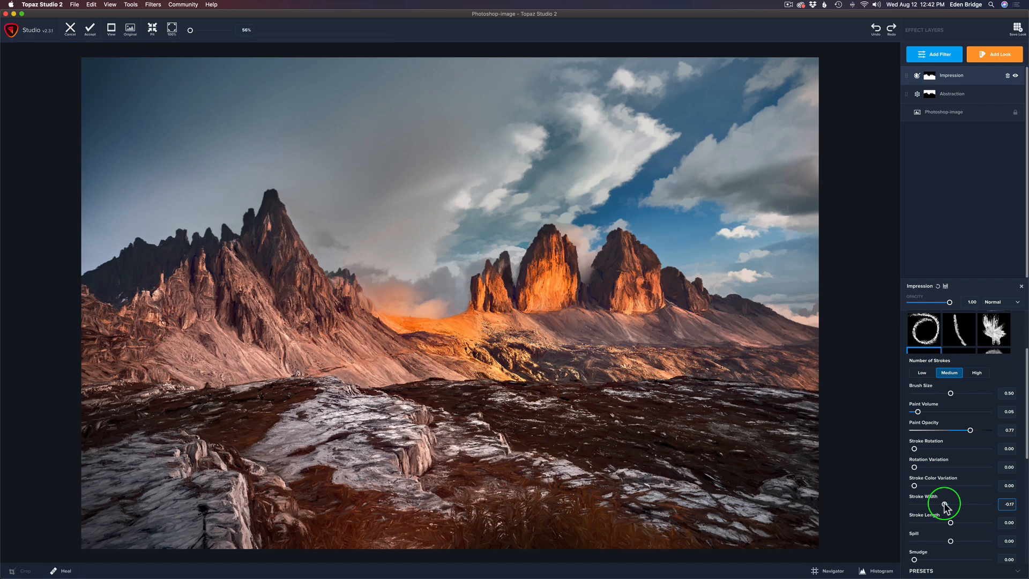
click(945, 504)
mouse_move(944, 506)
mouse_down()
mouse_move(901, 499)
mouse_move(988, 505)
mouse_move(976, 506)
mouse_up()
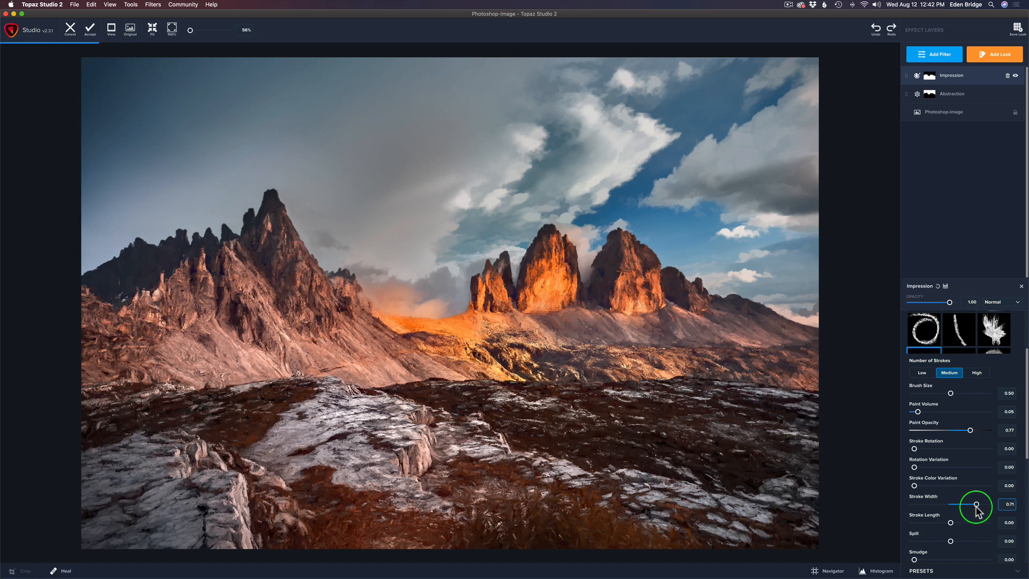
click(976, 506)
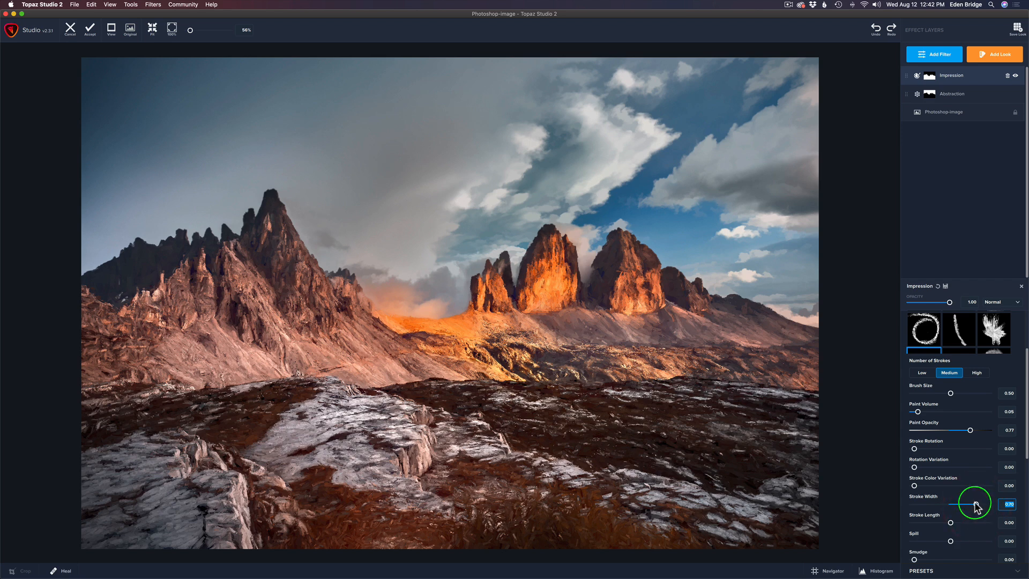
click(856, 279)
click(856, 279)
click(856, 280)
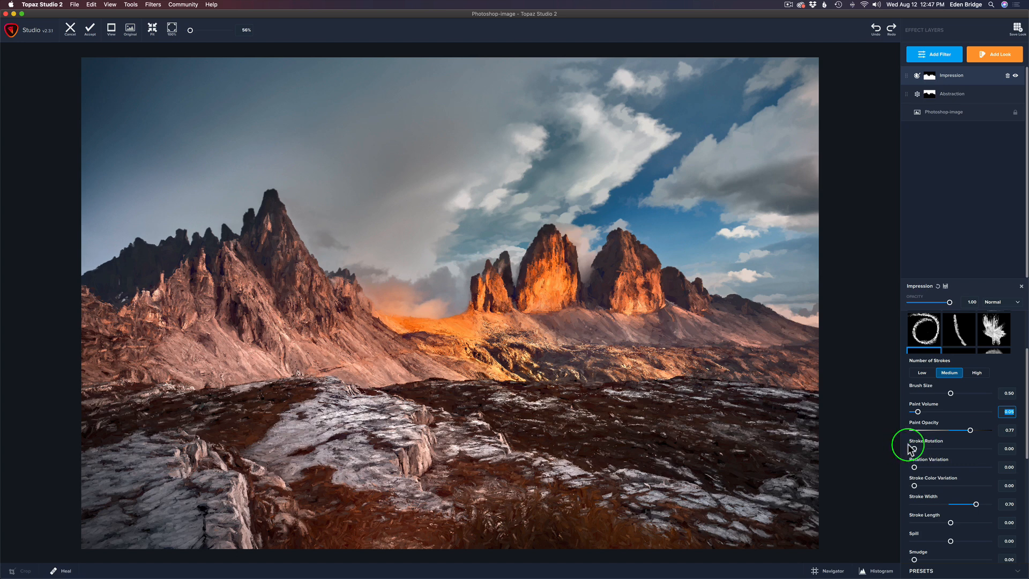
Try stronger stroke rotations in the Impression filter and bring the stroke rotation down to 0.10.
drag(915, 450, 931, 452)
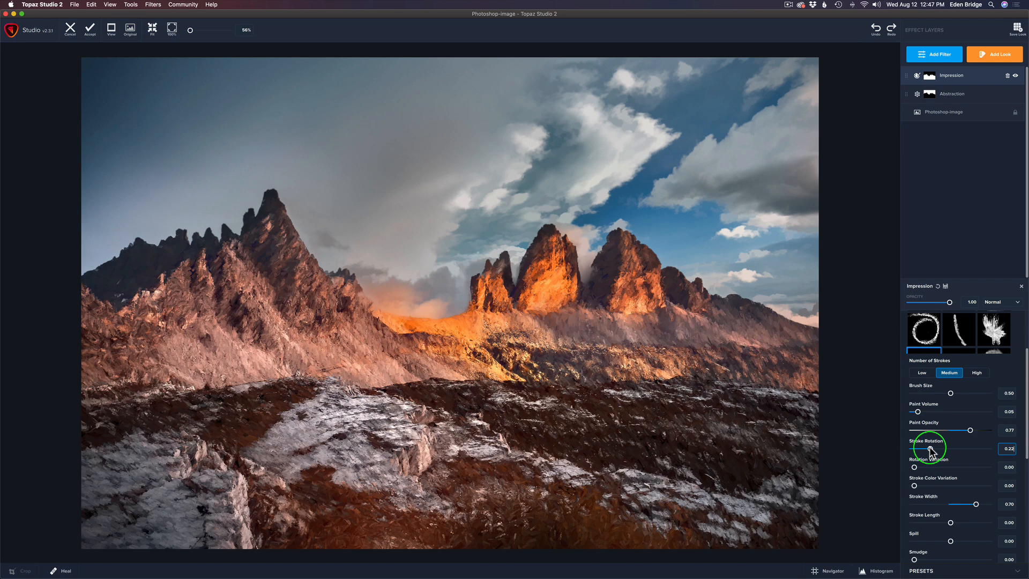
drag(930, 452, 954, 452)
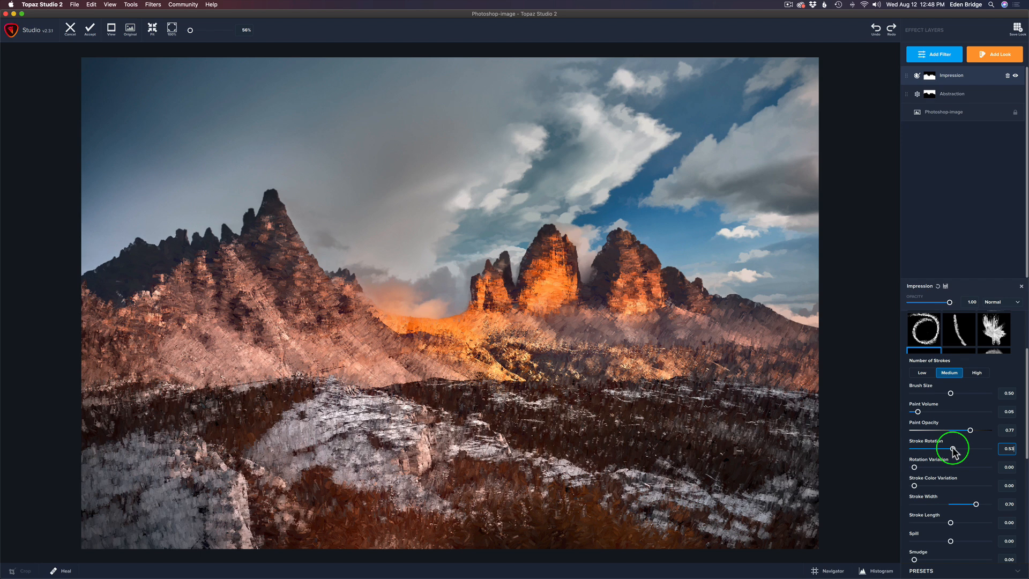
drag(953, 449, 922, 446)
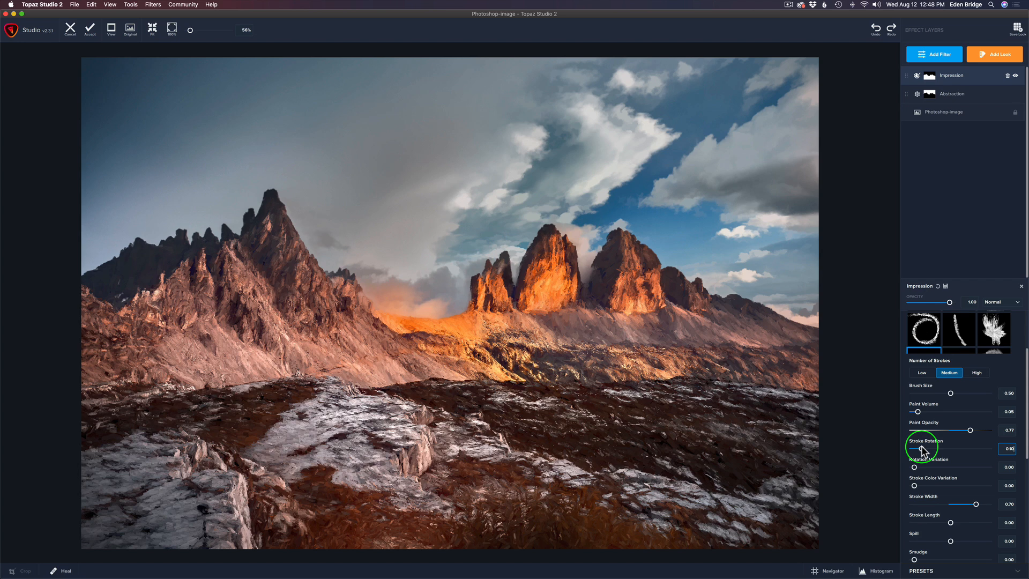
Set the Impression filter's stroke rotation to 0.08, and try rotation variations up to 0.96 before returning the variation to 0.00.
drag(918, 451, 919, 447)
click(920, 449)
click(914, 465)
drag(916, 469, 927, 469)
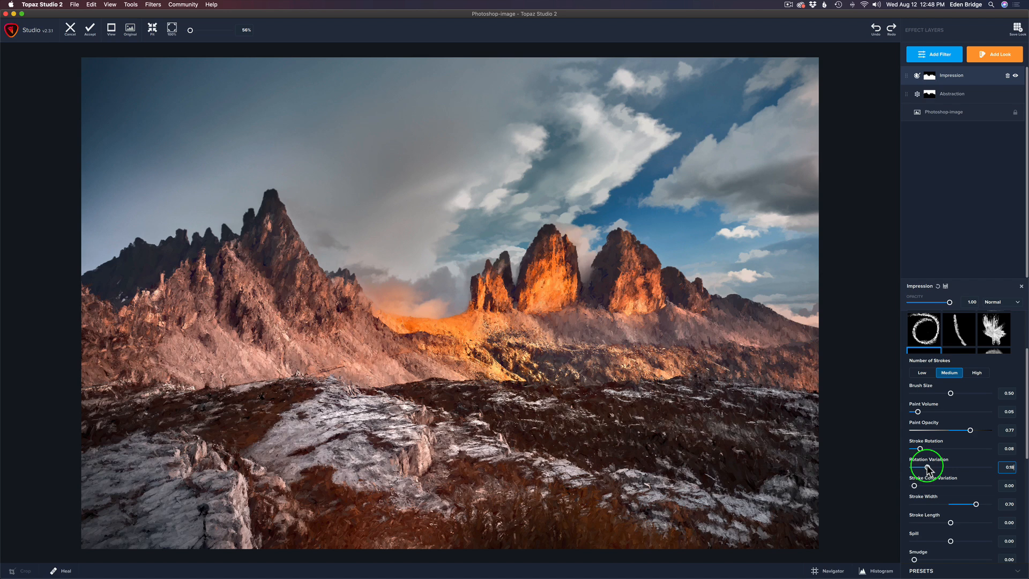
drag(928, 469, 984, 470)
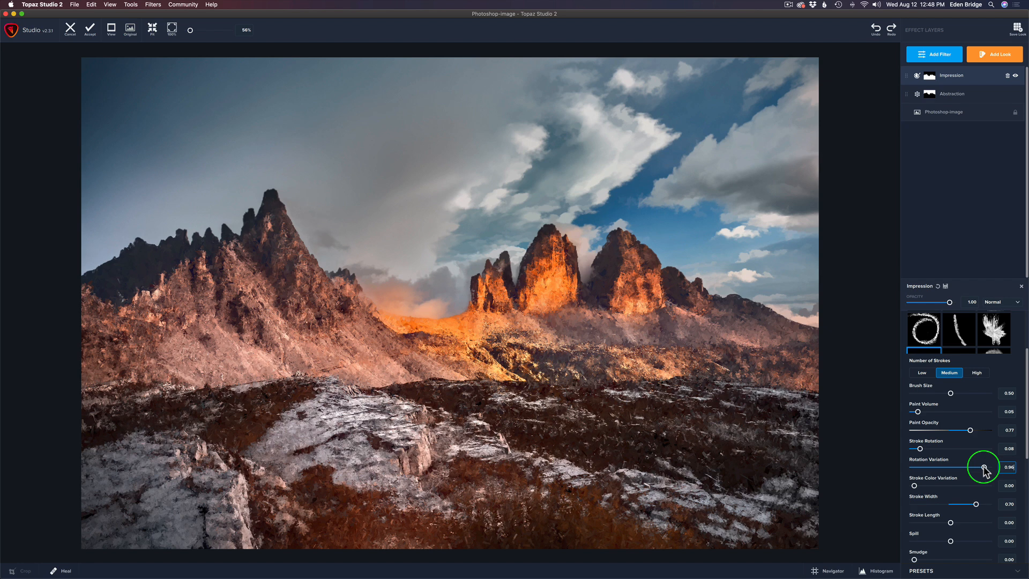
click(985, 468)
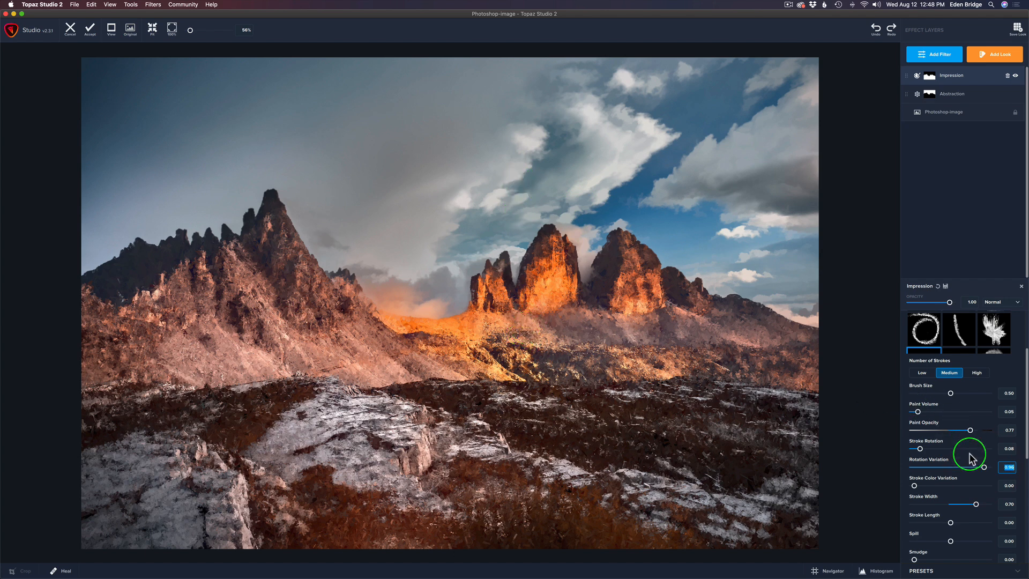
drag(985, 468, 905, 470)
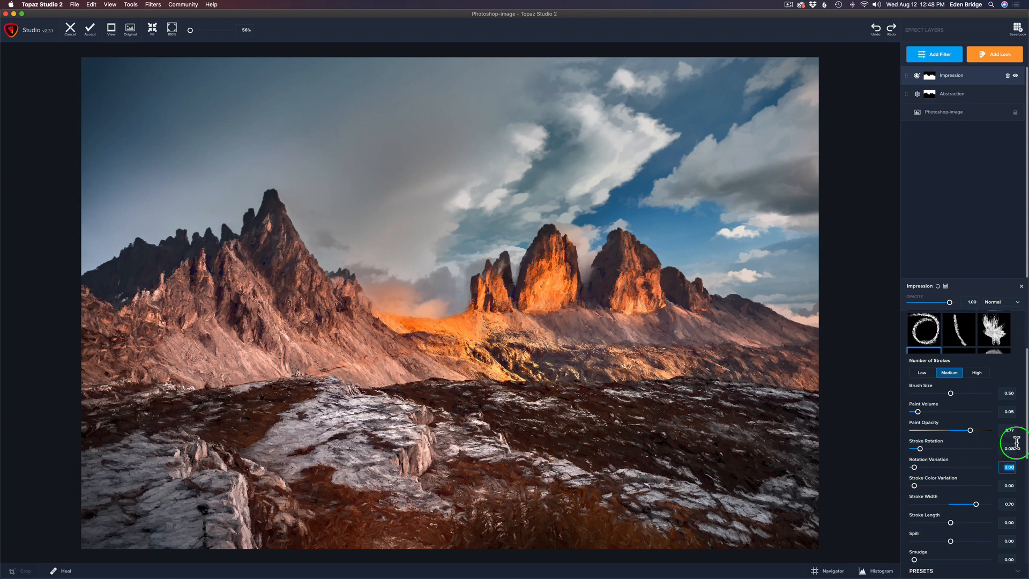
Try a painting progress of 0.58, set it to 0.93, and compare the result with the original image.
drag(1026, 436, 1027, 485)
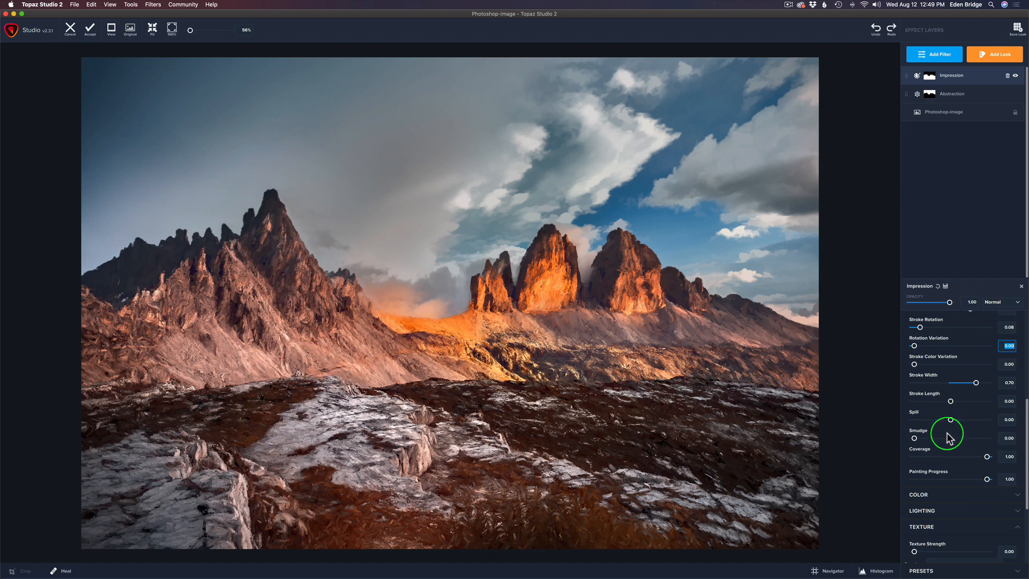
drag(1027, 432, 1027, 445)
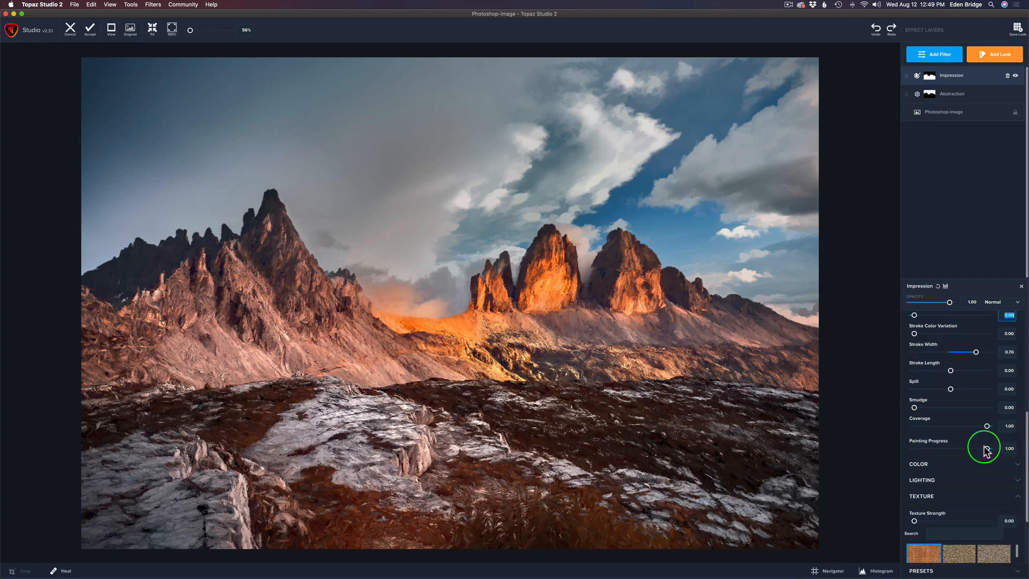
mouse_move(987, 447)
mouse_down()
mouse_move(913, 447)
mouse_move(958, 450)
mouse_up()
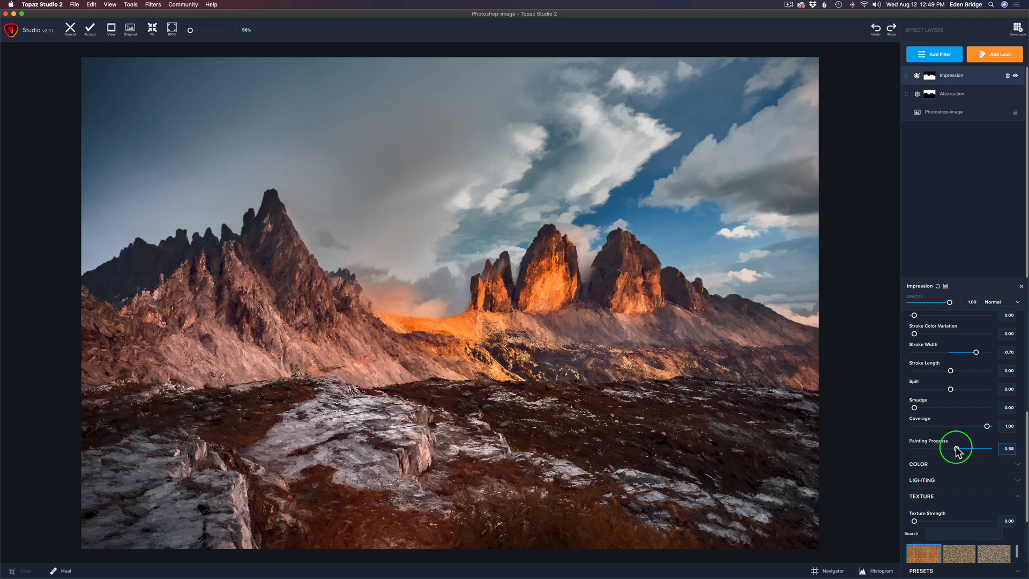
drag(957, 450, 987, 452)
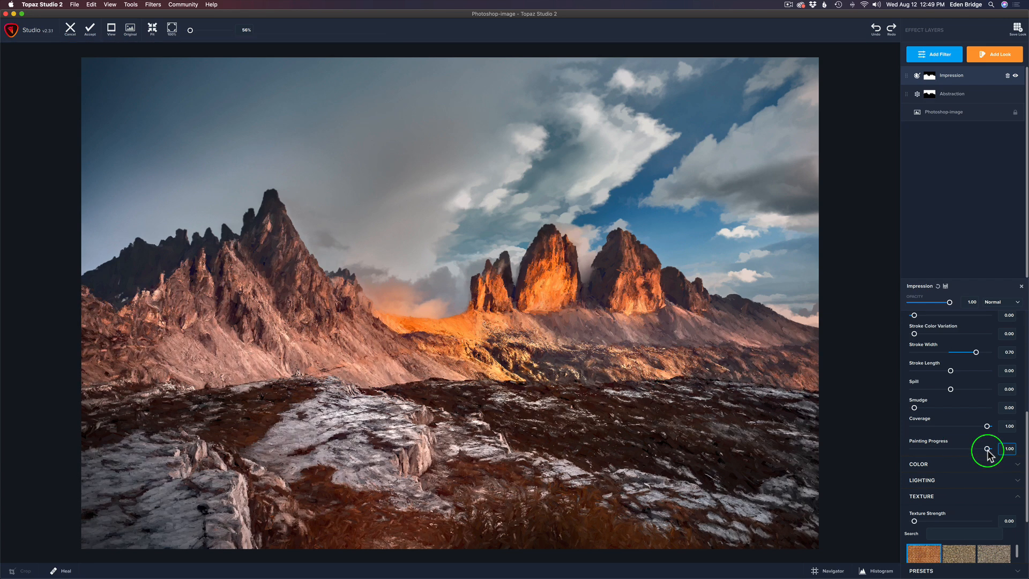
drag(987, 451, 982, 452)
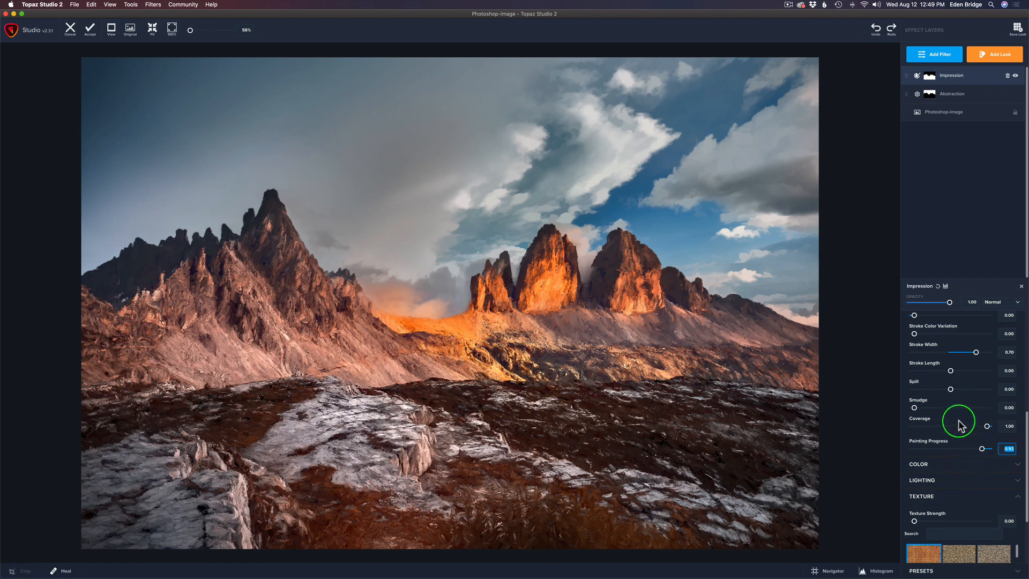
click(864, 280)
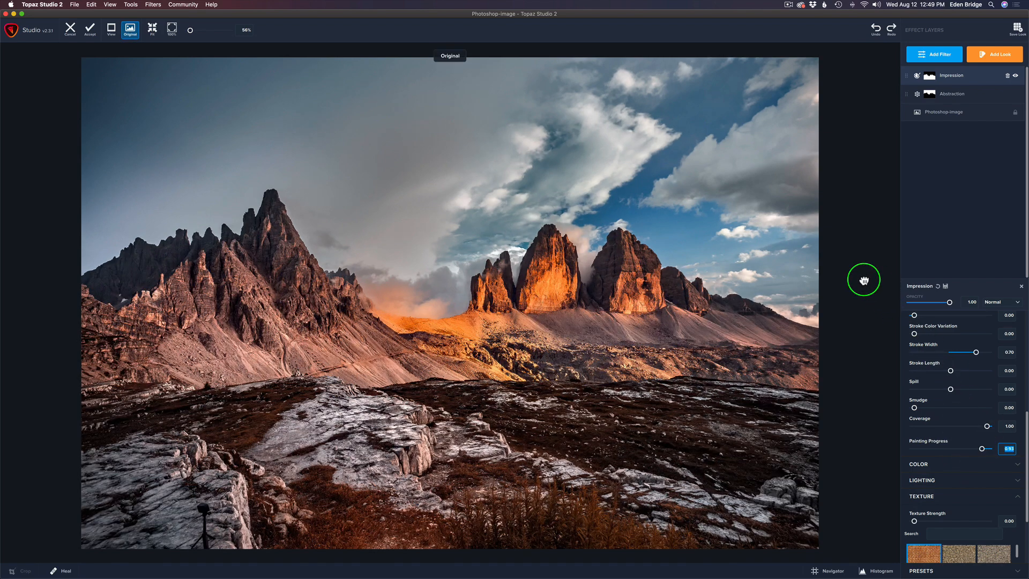
click(864, 279)
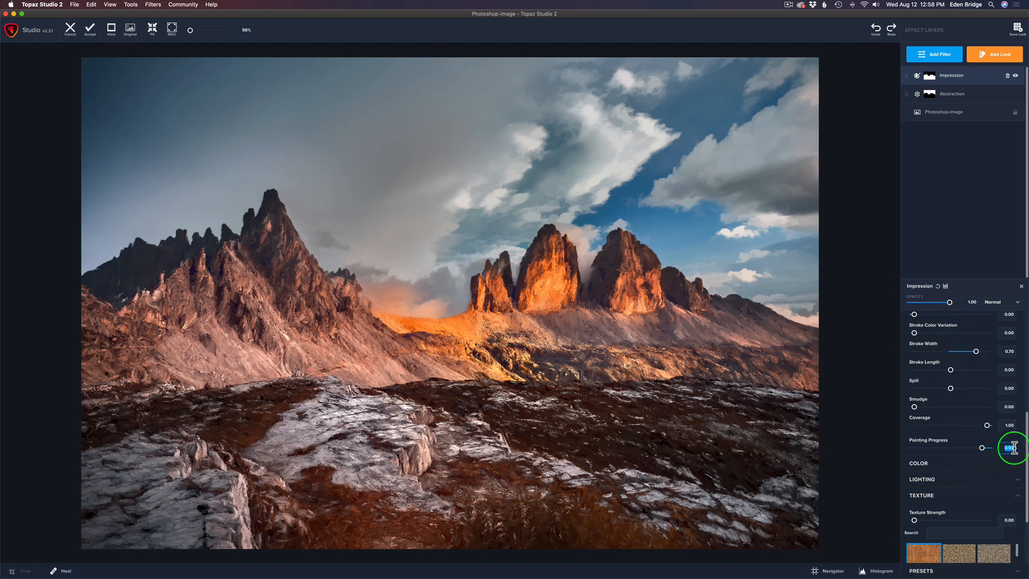
Examine the Impression filter's overall color adjustments, then collapse the Color and Texture sections.
drag(1025, 446, 1024, 480)
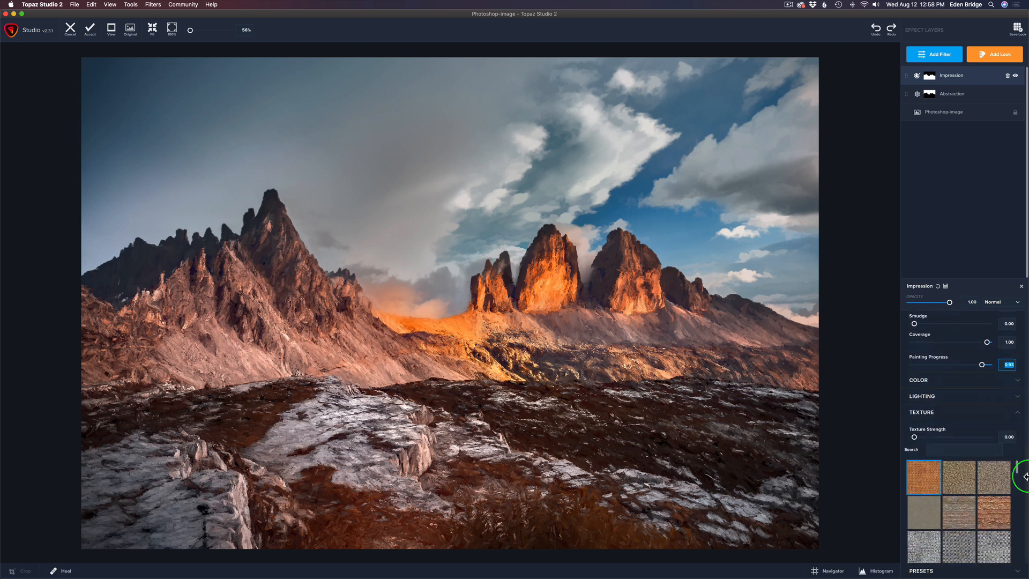
click(1015, 379)
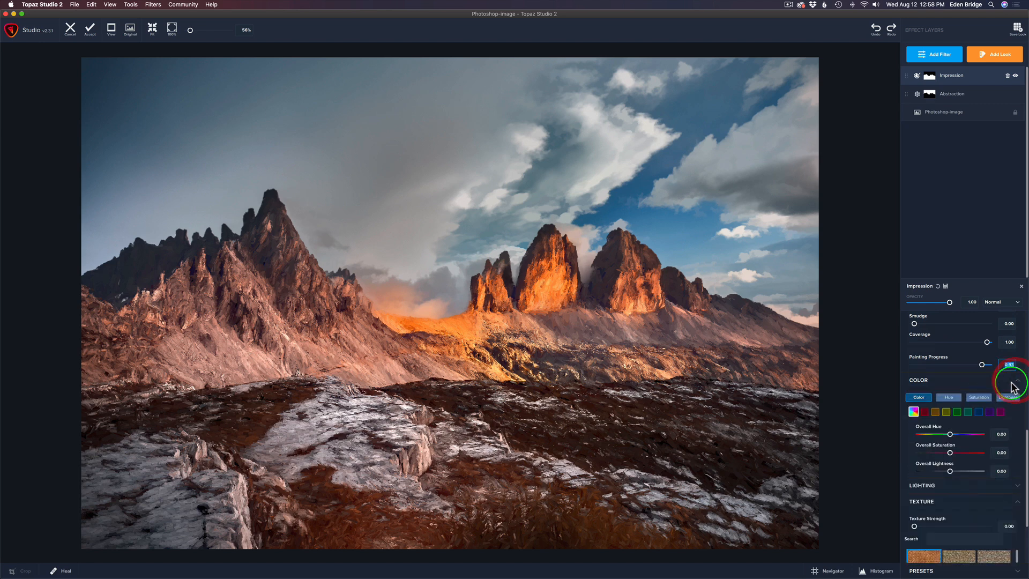
scroll(996, 451, up, 2)
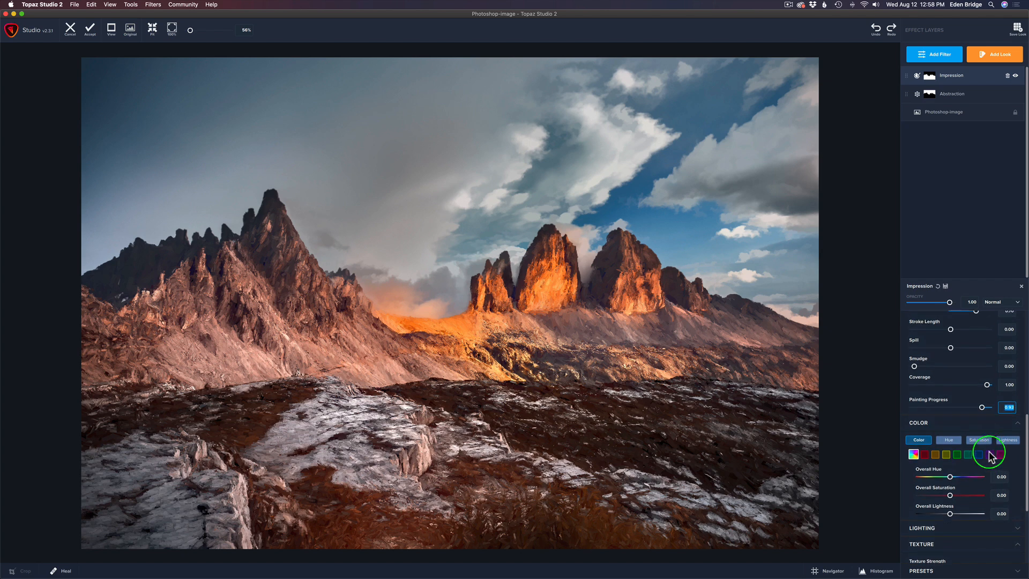
click(1016, 424)
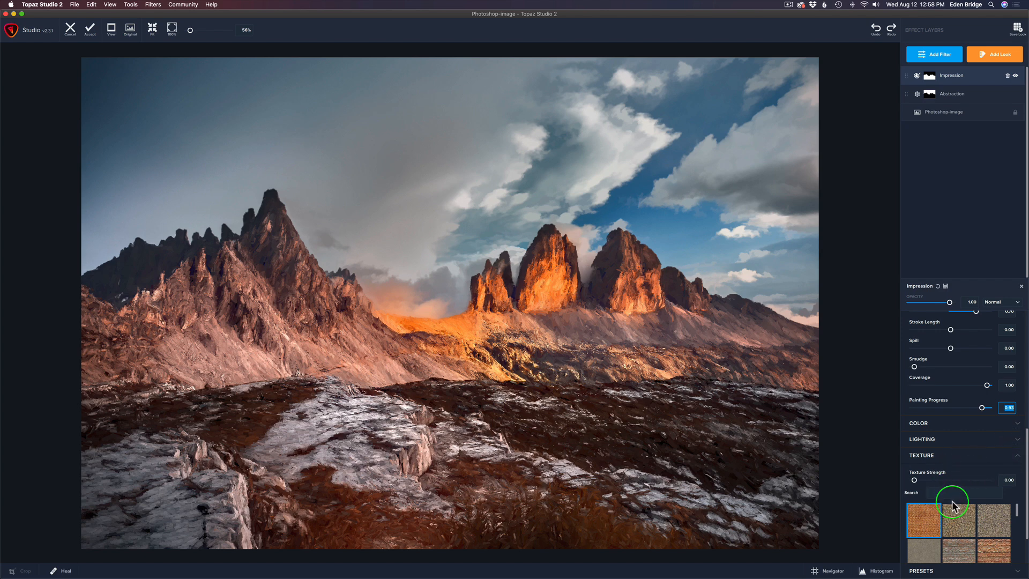
click(1017, 458)
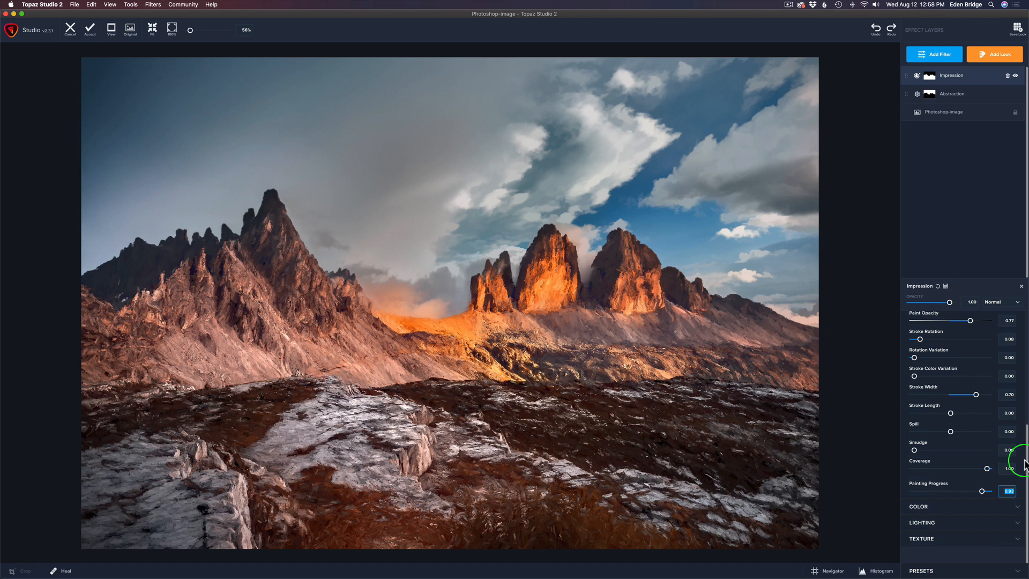
In the Impression filter's lighting settings, set the contrast to 0.19, try a highlight of 0.74, and settle on about -0.03.
click(957, 522)
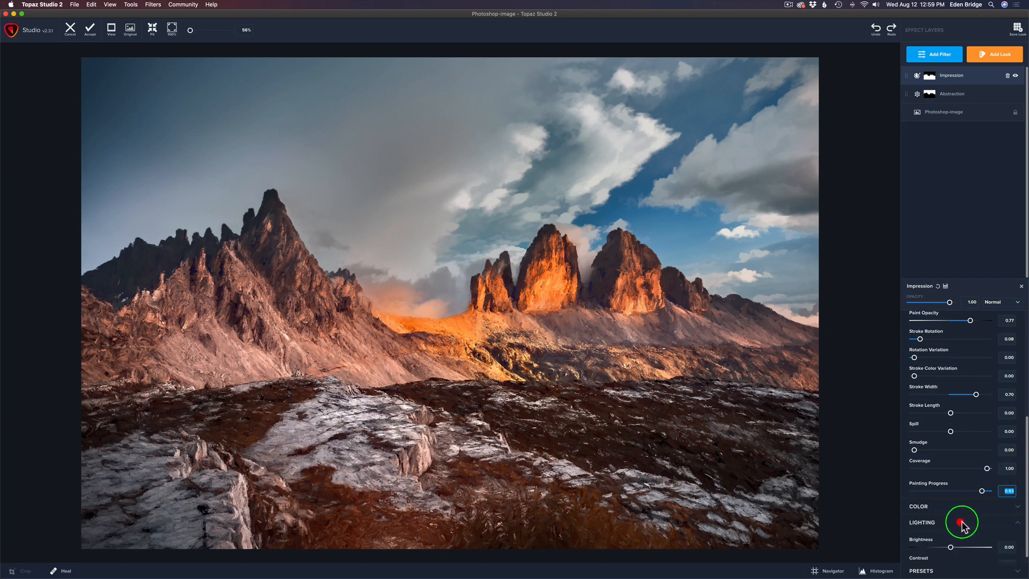
scroll(1017, 471, down, 5)
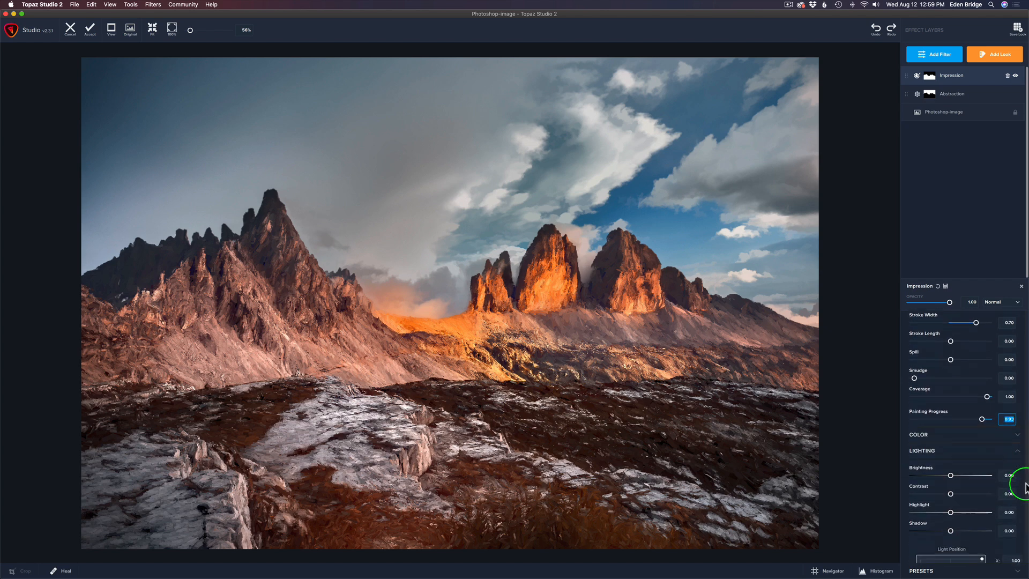
scroll(1024, 512, down, 1)
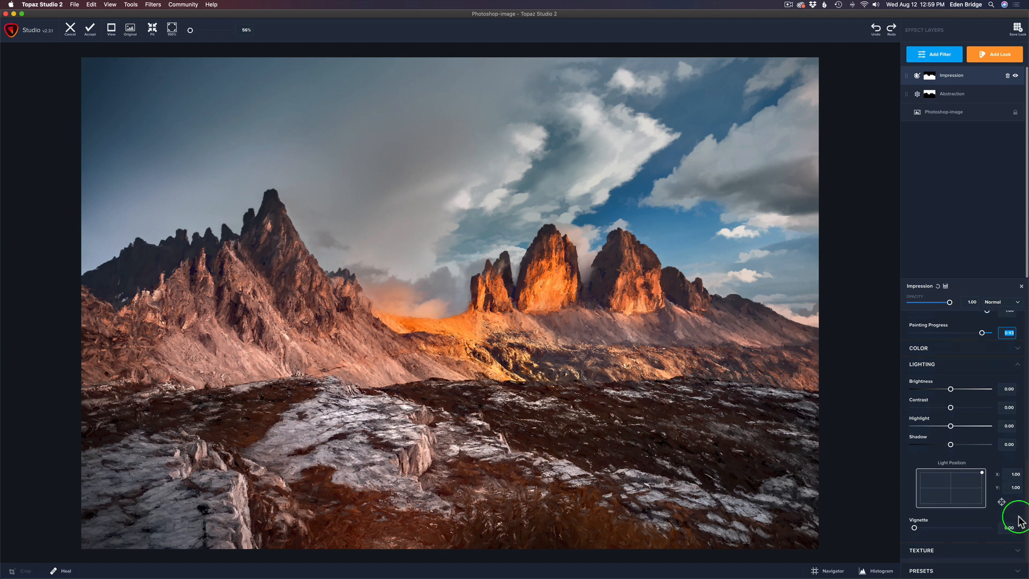
click(1002, 495)
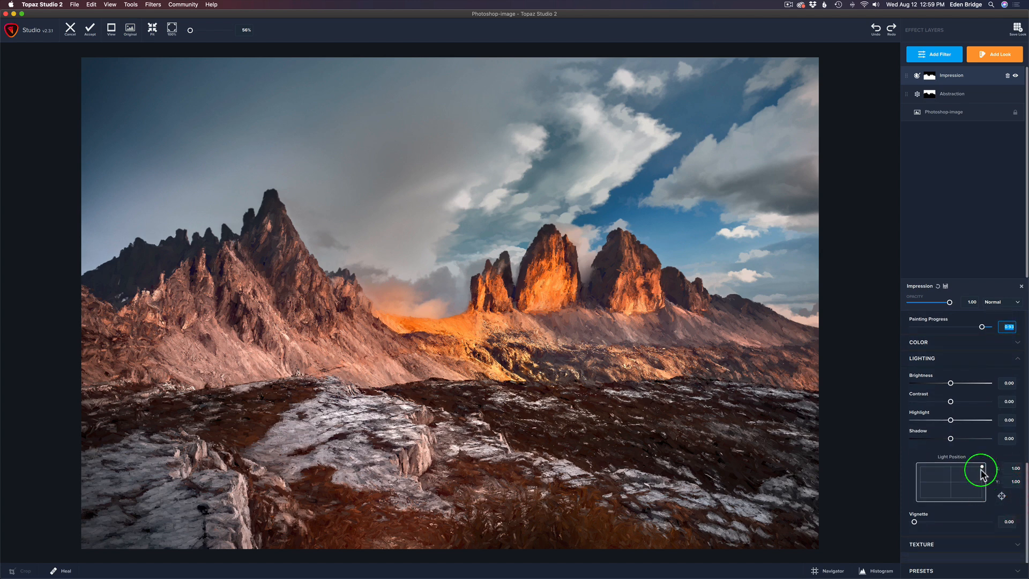
drag(948, 403, 957, 401)
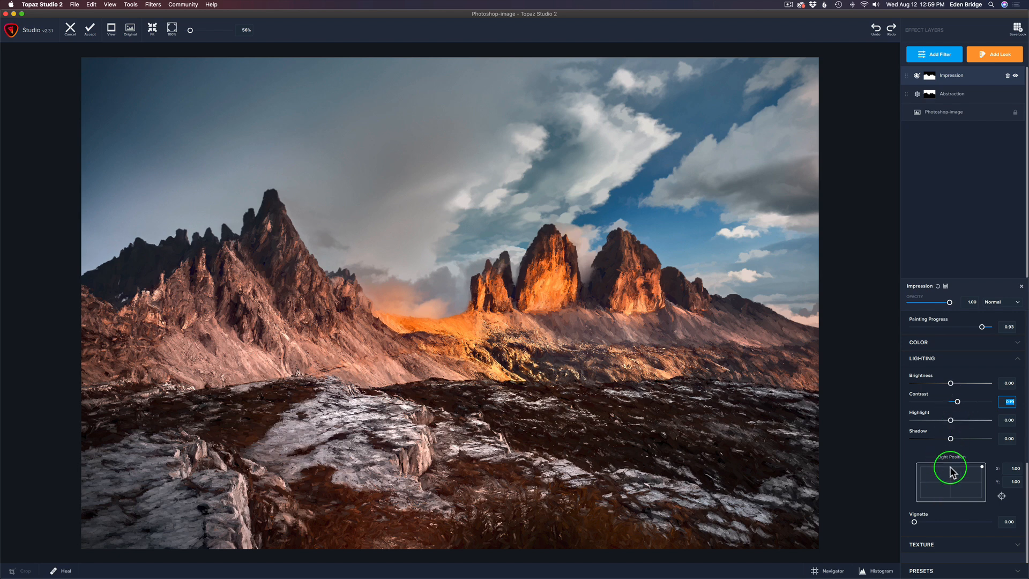
drag(950, 423, 979, 425)
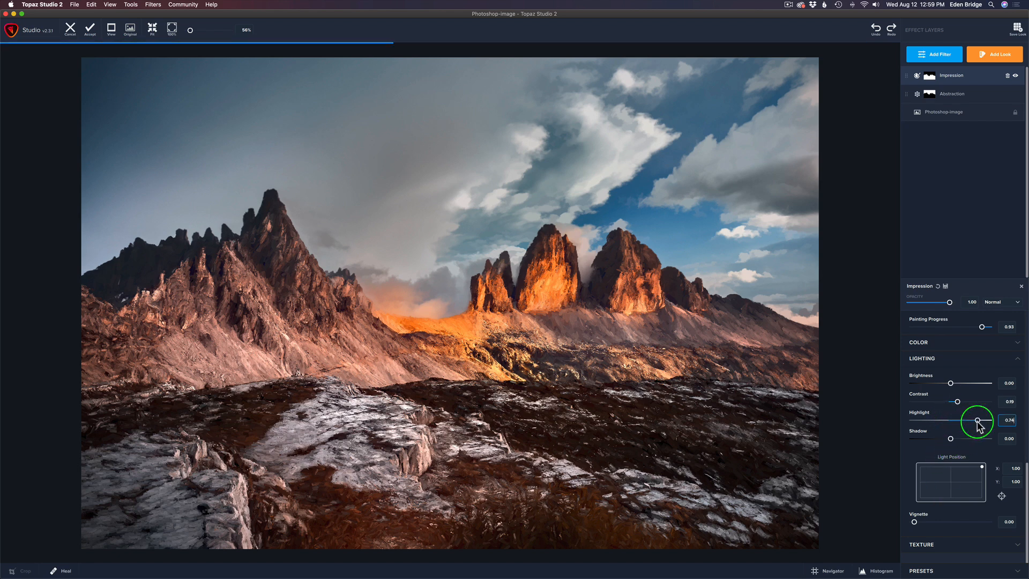
drag(979, 424, 949, 421)
click(949, 421)
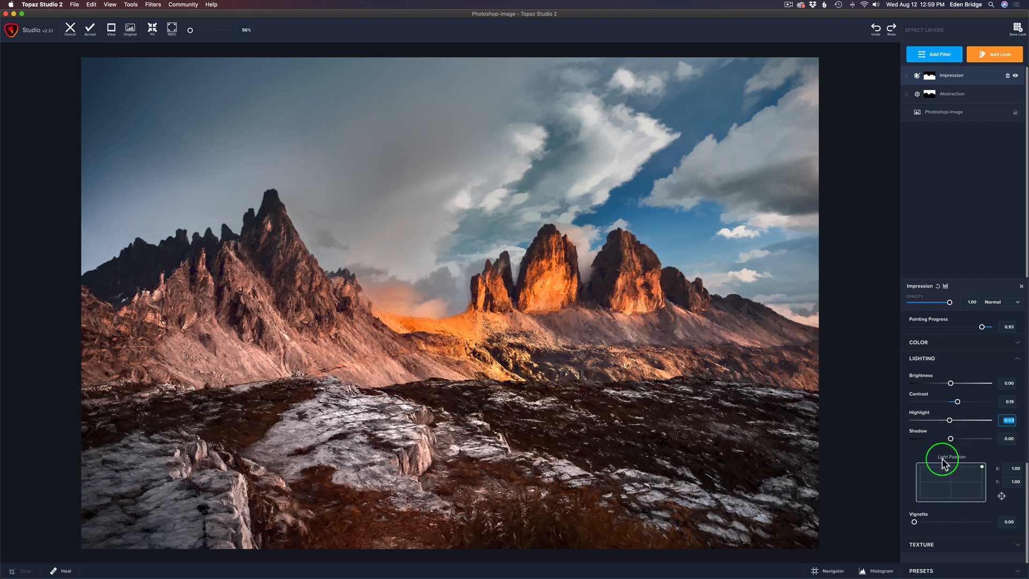
Try several light positions in the Impression filter, settle on X 0.66 and Y 0.53, and compare with the original image.
click(967, 475)
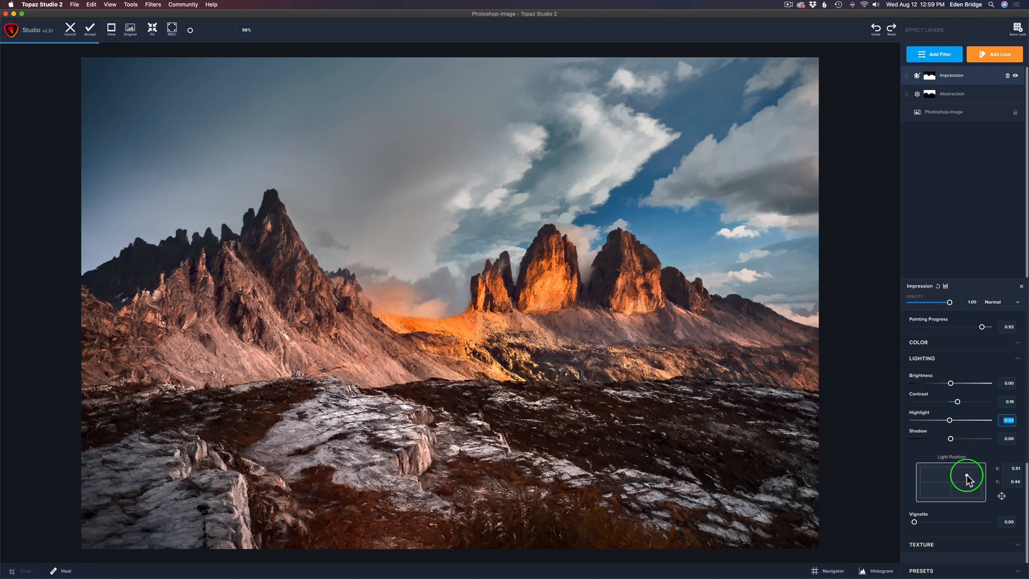
click(930, 492)
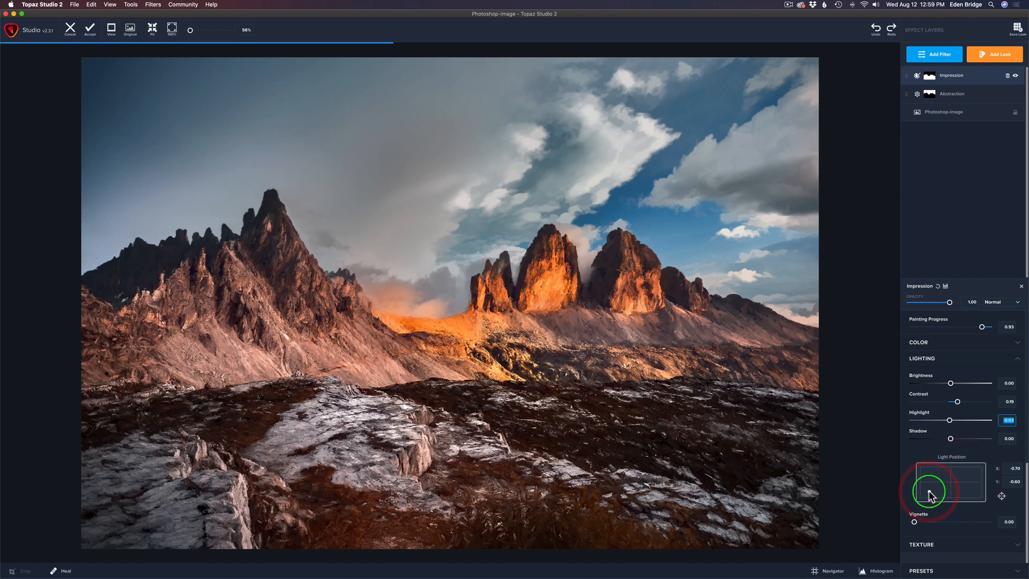
click(970, 492)
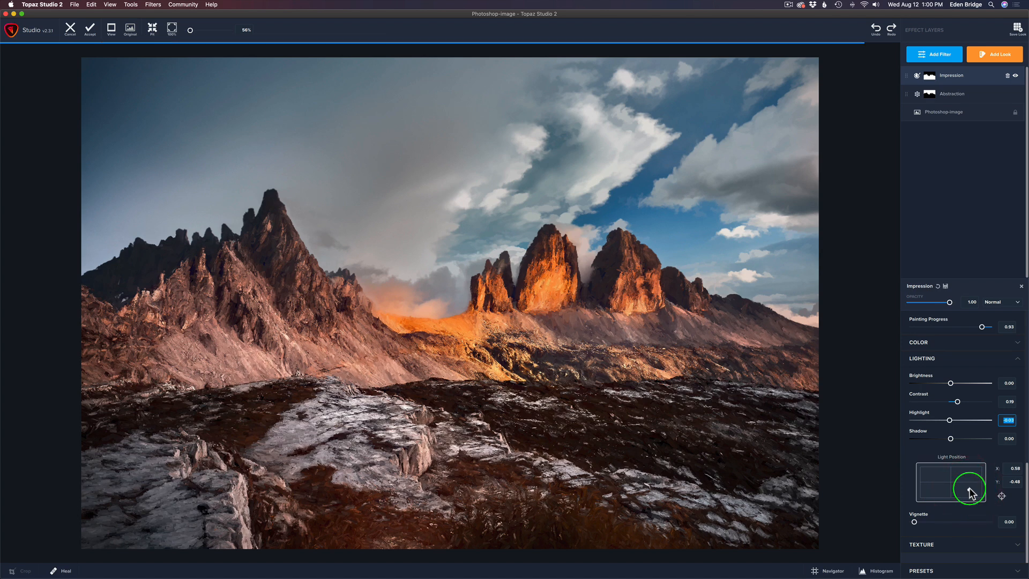
click(930, 473)
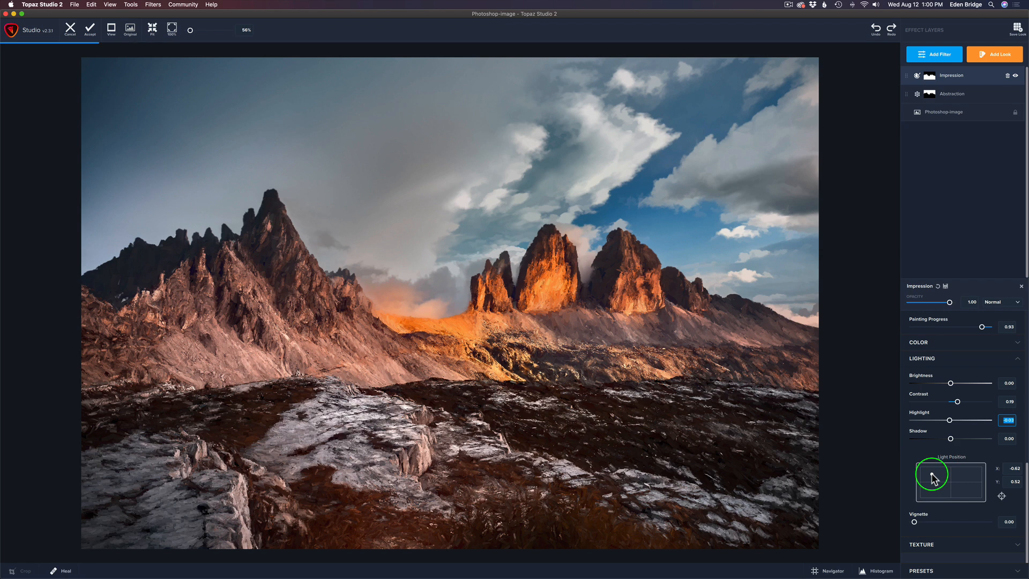
click(978, 475)
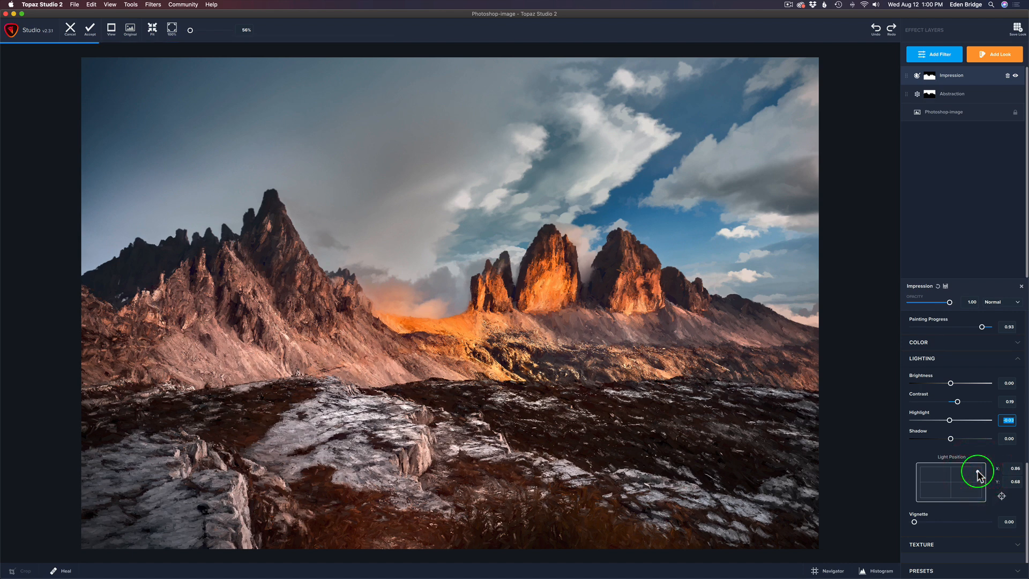
click(982, 469)
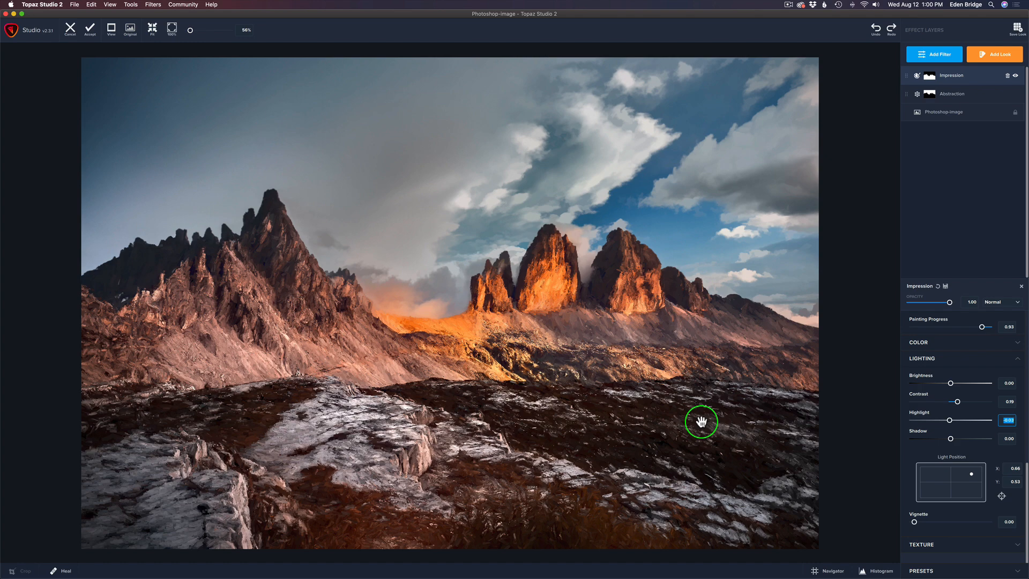
key(o)
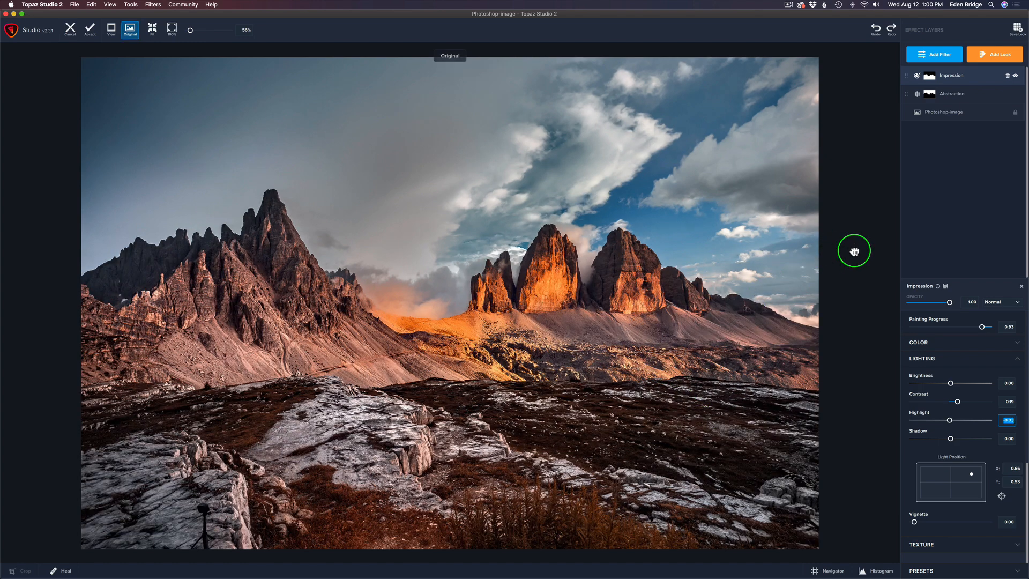
click(854, 251)
click(855, 251)
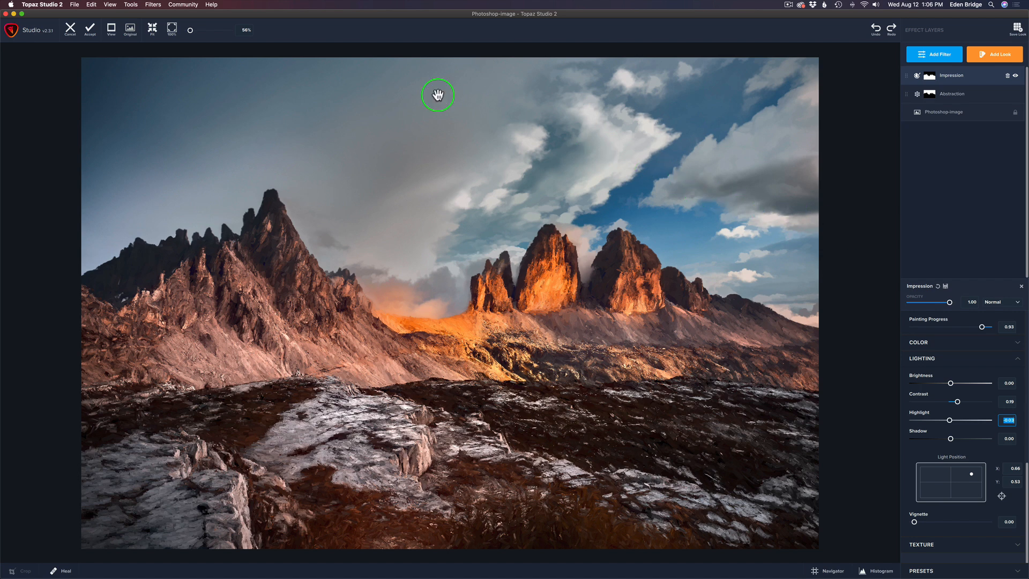
Accept the Topaz Studio 2 edits and return the painted image to Photoshop.
click(75, 5)
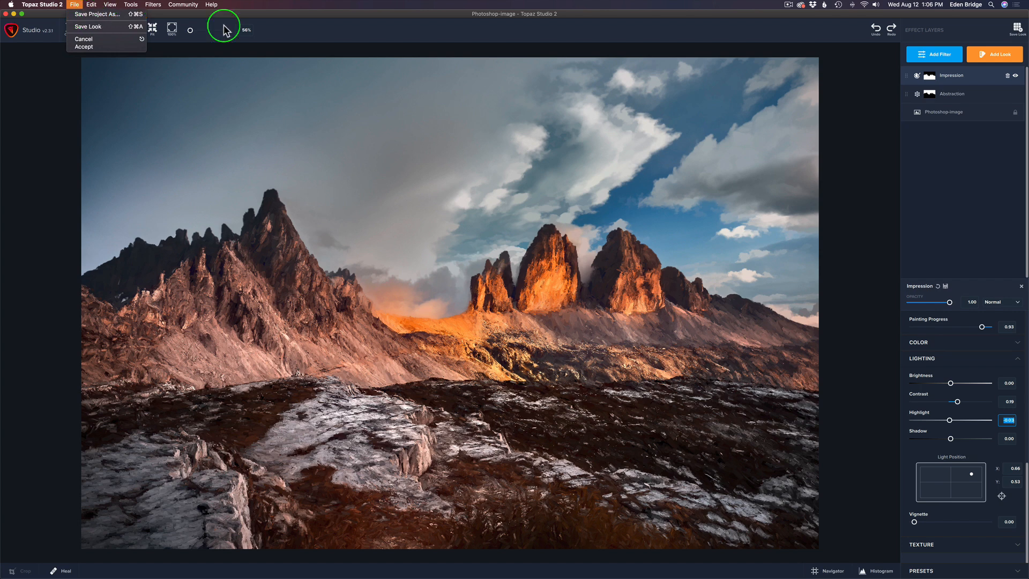
click(314, 39)
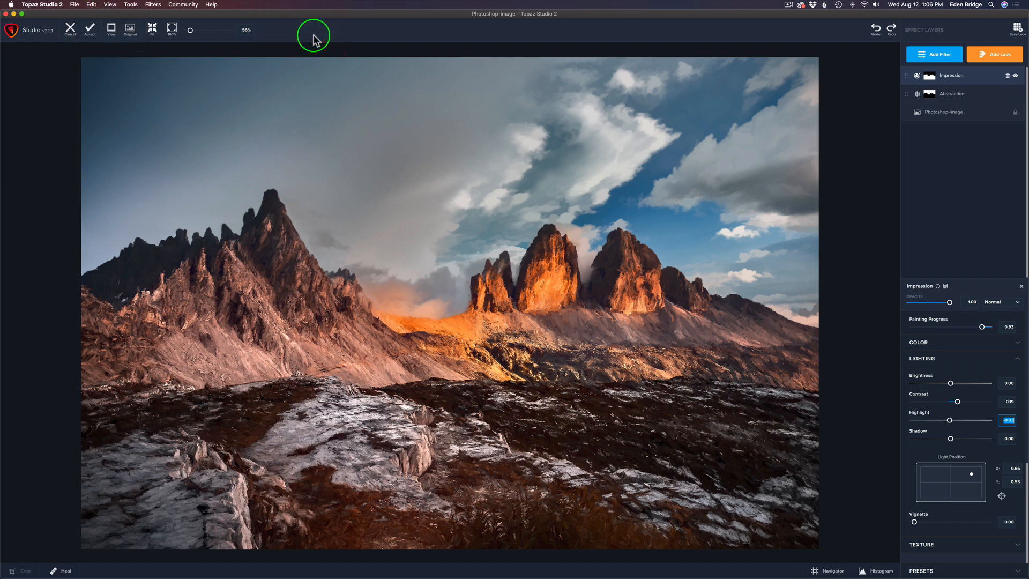
click(91, 32)
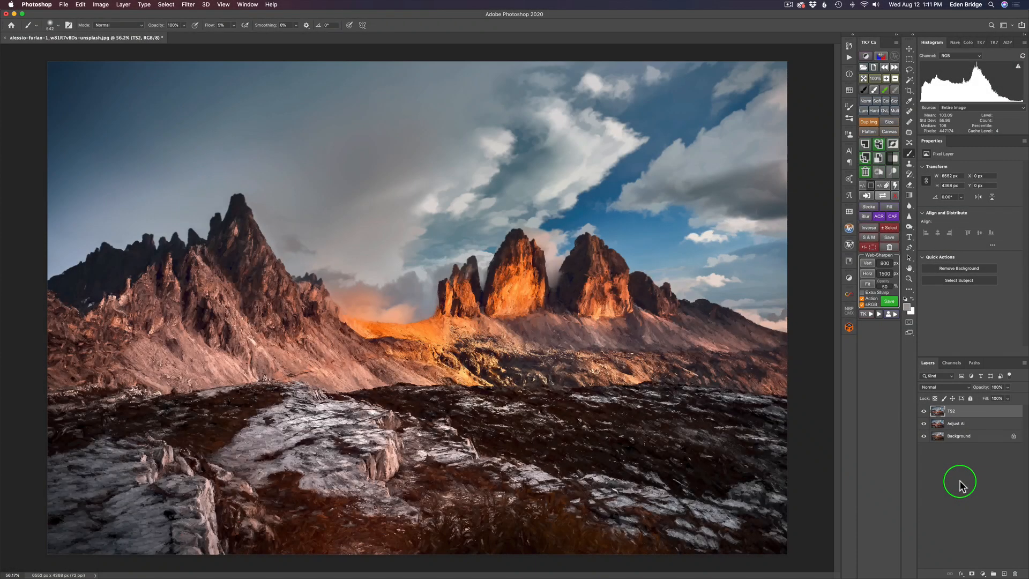
Hide the TS2 and Adjust AI layers to view the original Background layer.
drag(923, 410, 924, 420)
click(936, 437)
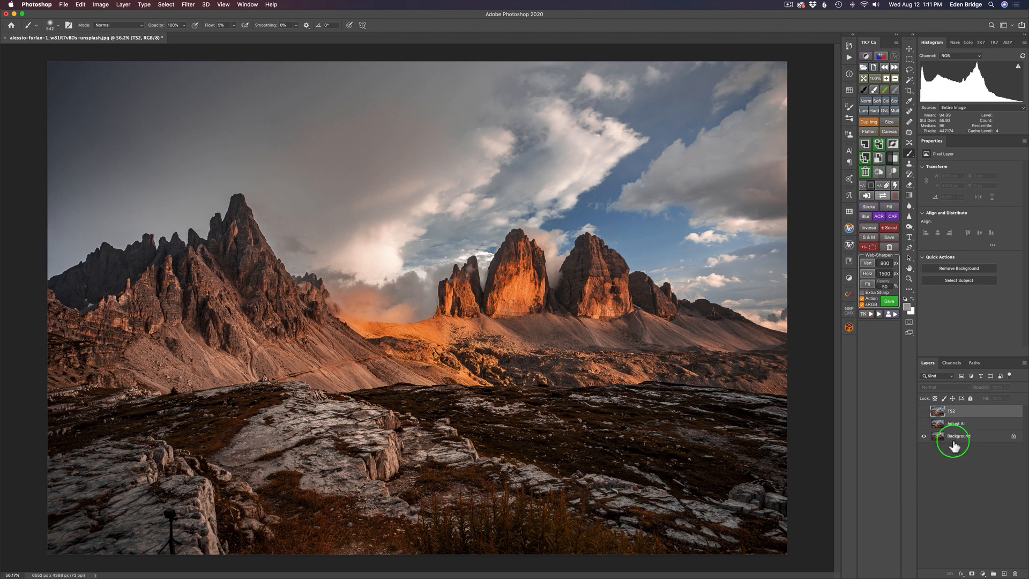
Toggle the Adjust AI layer's visibility to compare it with the original Background, leaving the Adjust AI layer shown.
click(924, 424)
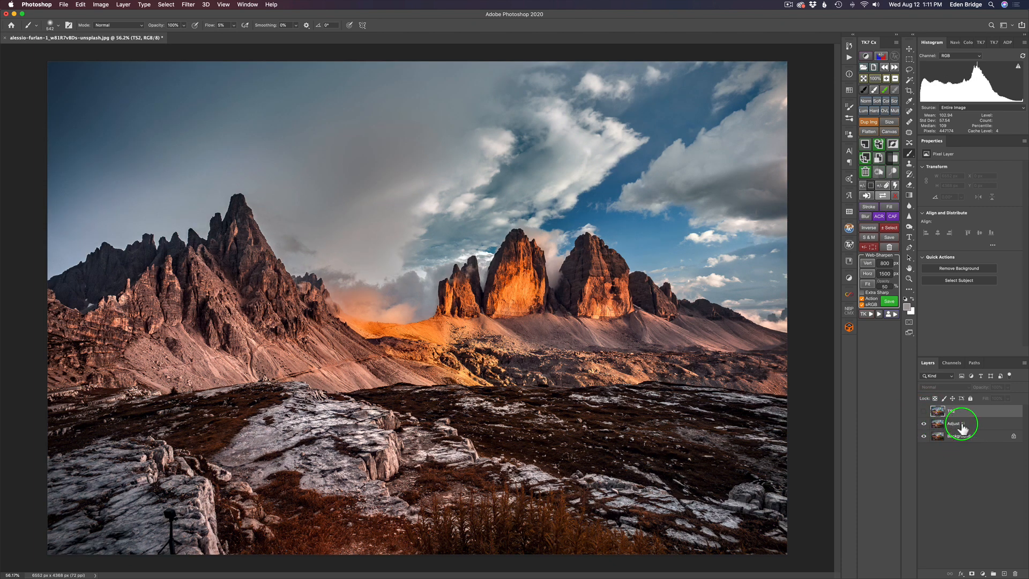
click(924, 424)
click(924, 425)
click(924, 425)
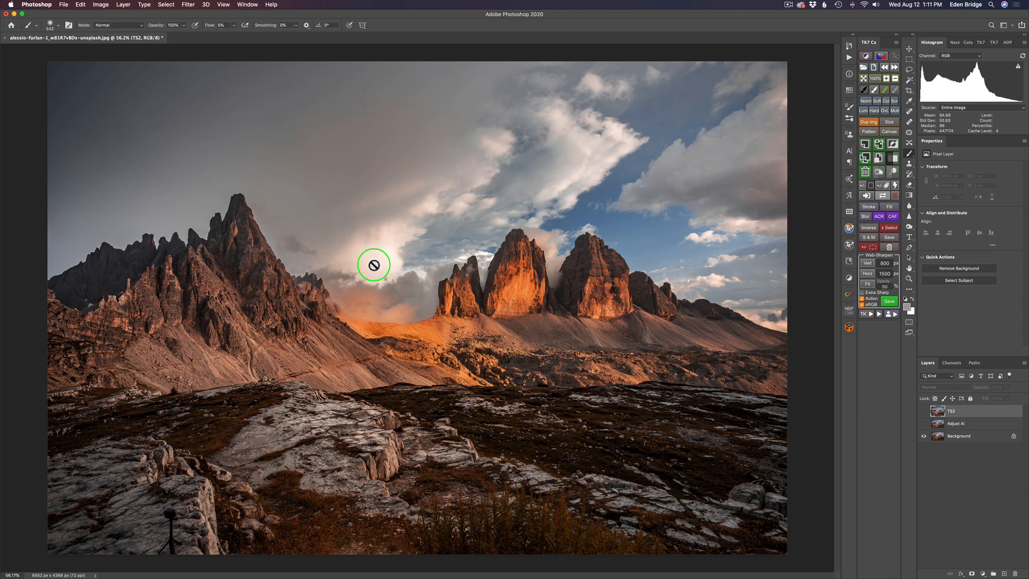
click(923, 422)
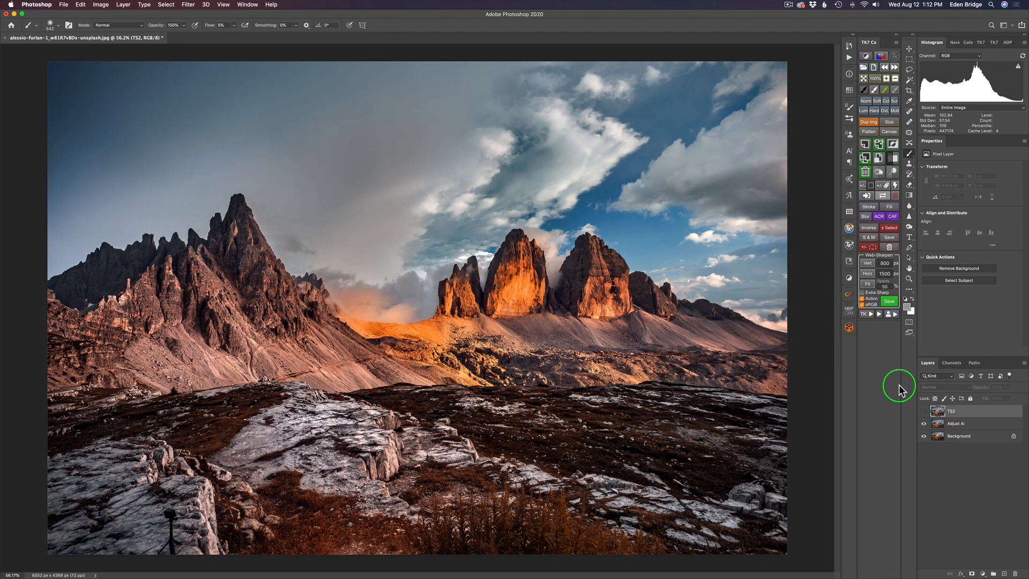
Show the TS2 layer and compare the full layer stack with the Background layer on its own.
click(923, 411)
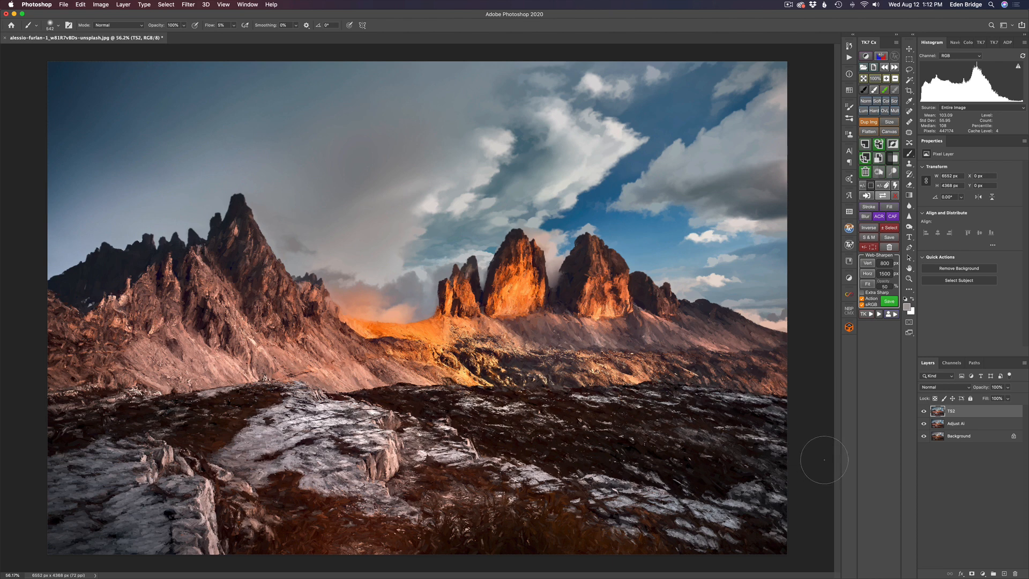
alt+click(923, 437)
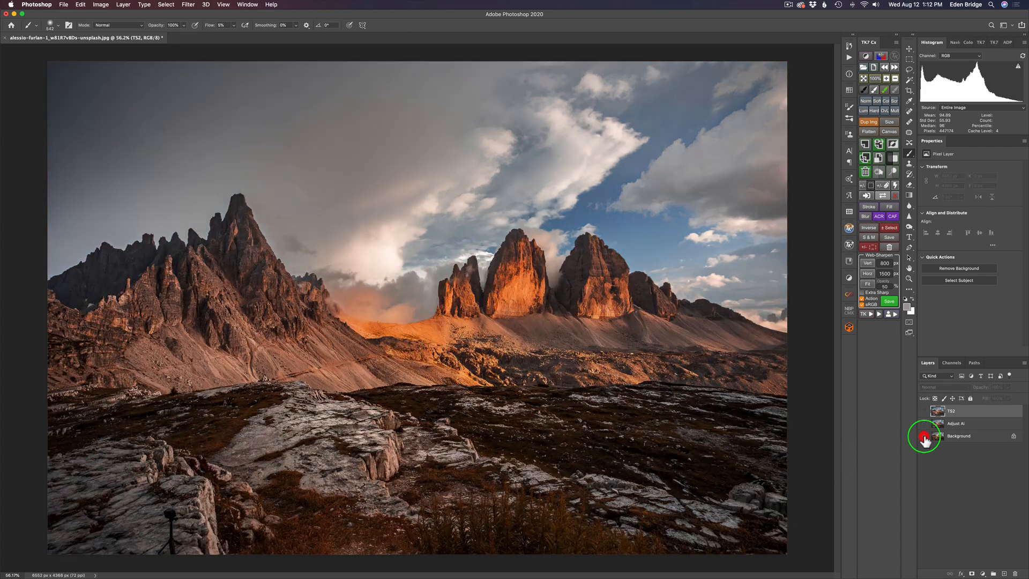
alt+click(924, 436)
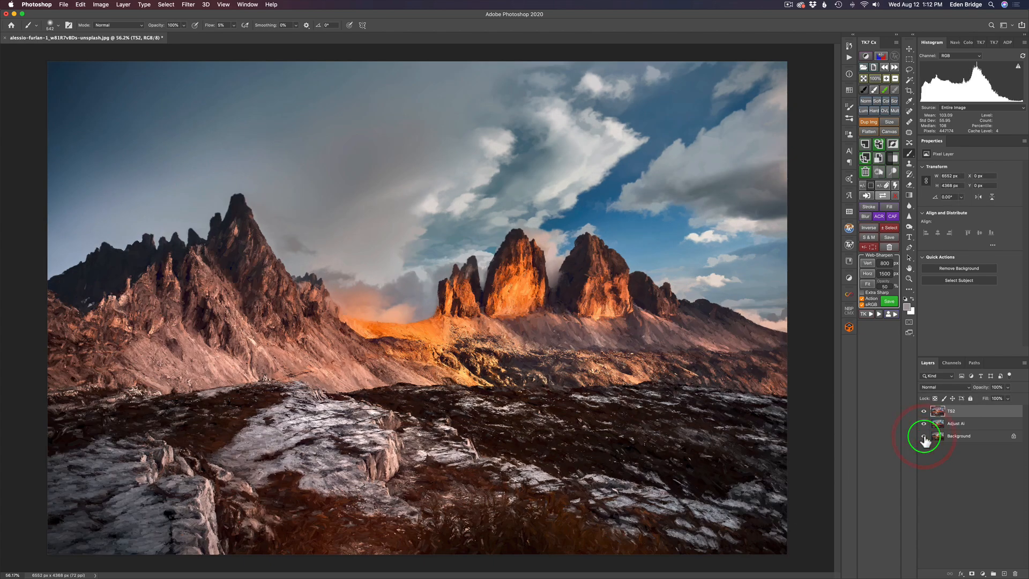
click(926, 438)
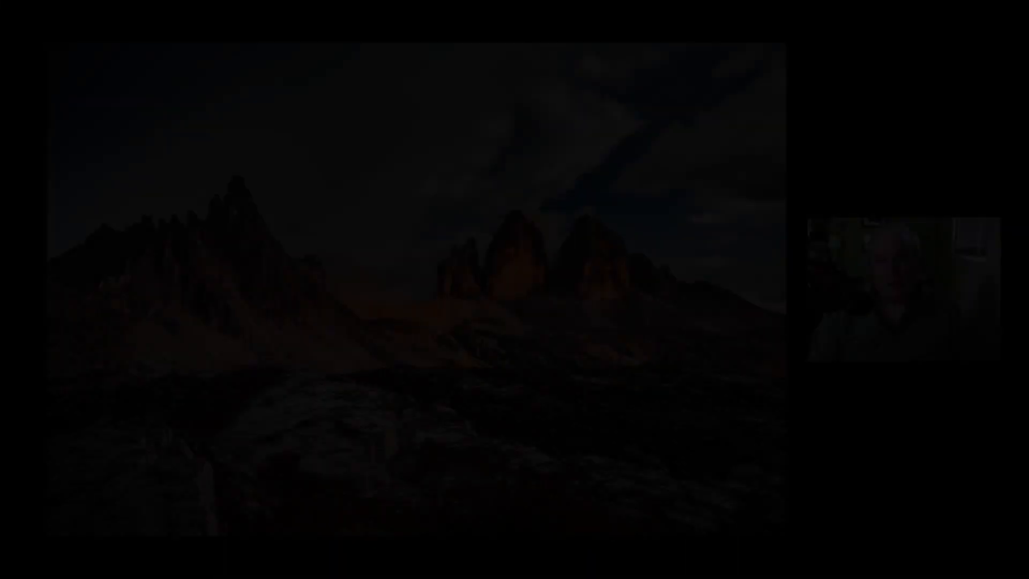